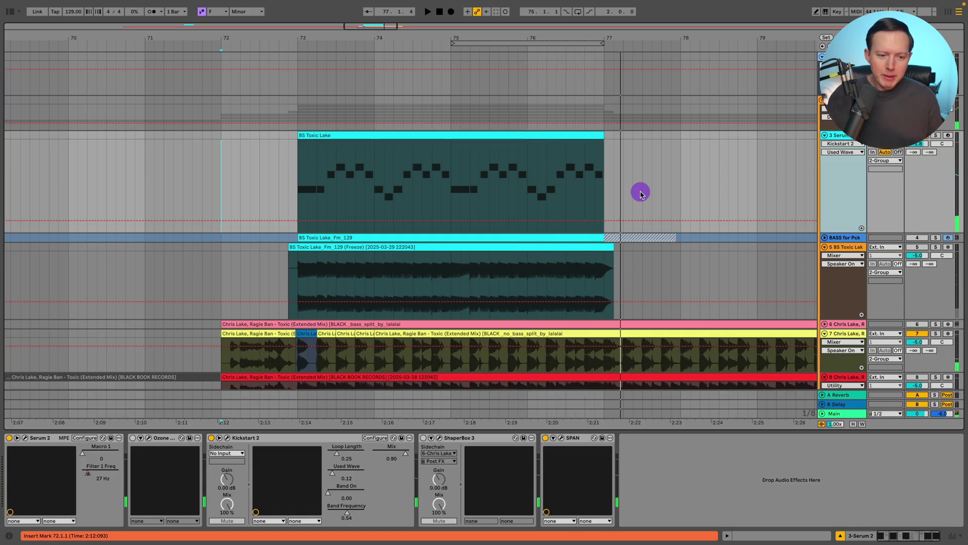
Show the BS Toxic Lake clip's Filter 1 Freq automation curve, zoomed in around bar 73.
double_click(547, 138)
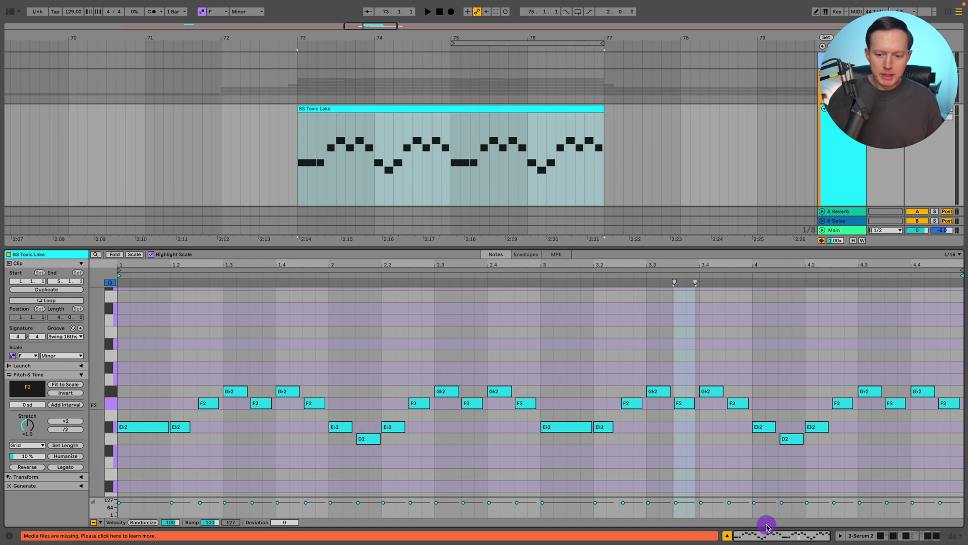
left_click(855, 537)
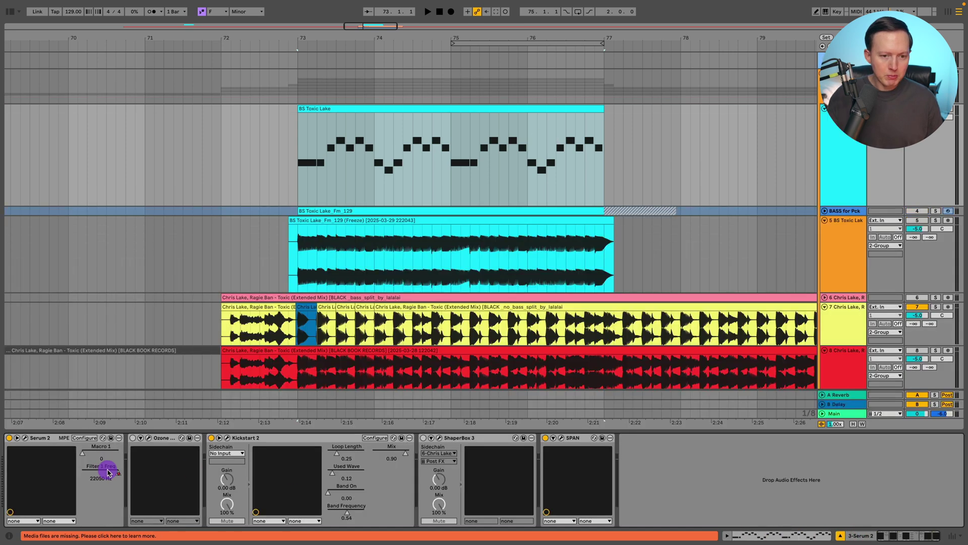
left_click(472, 12)
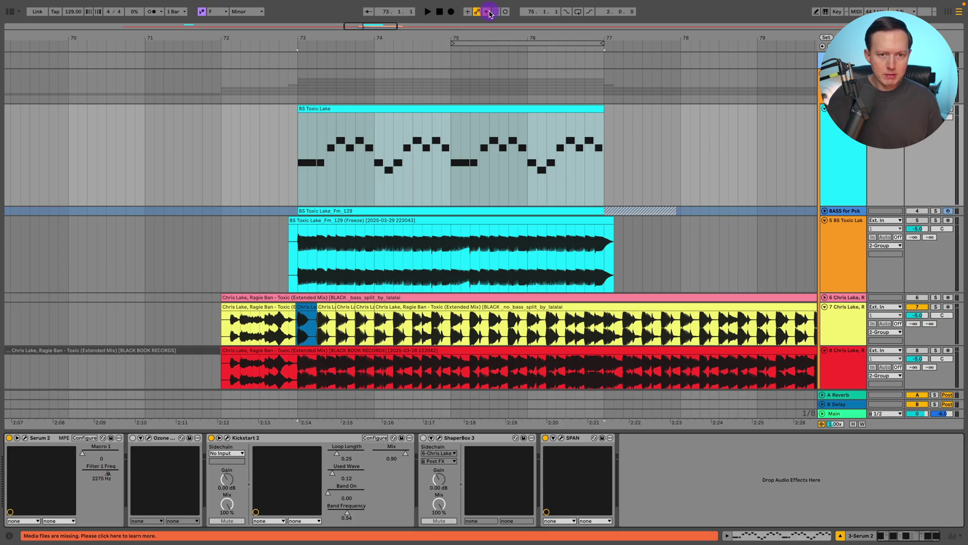
left_click(489, 12)
left_click(297, 168)
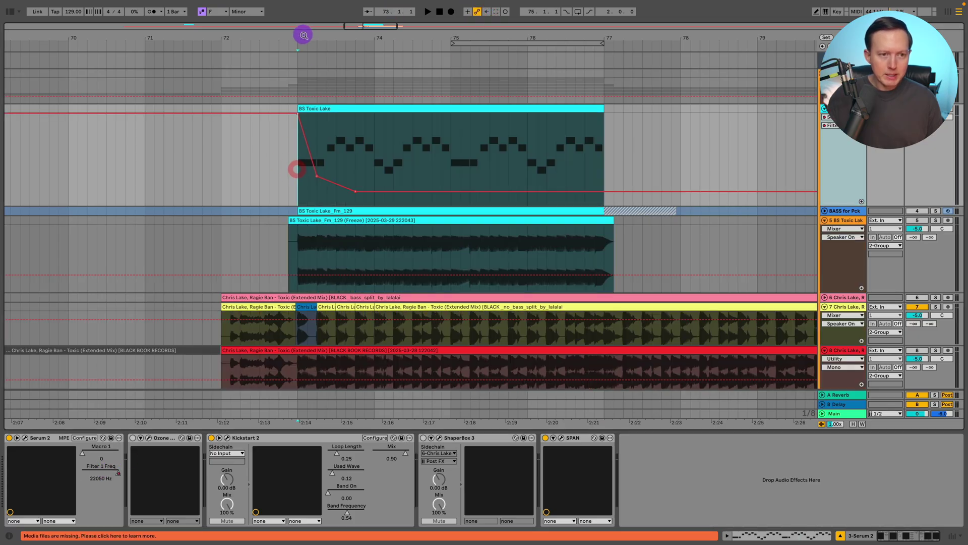
left_click_drag(303, 36, 273, 203)
Play the filter sweep from bar 73 and bring up the Kickstart 2 plugin window.
key("space")
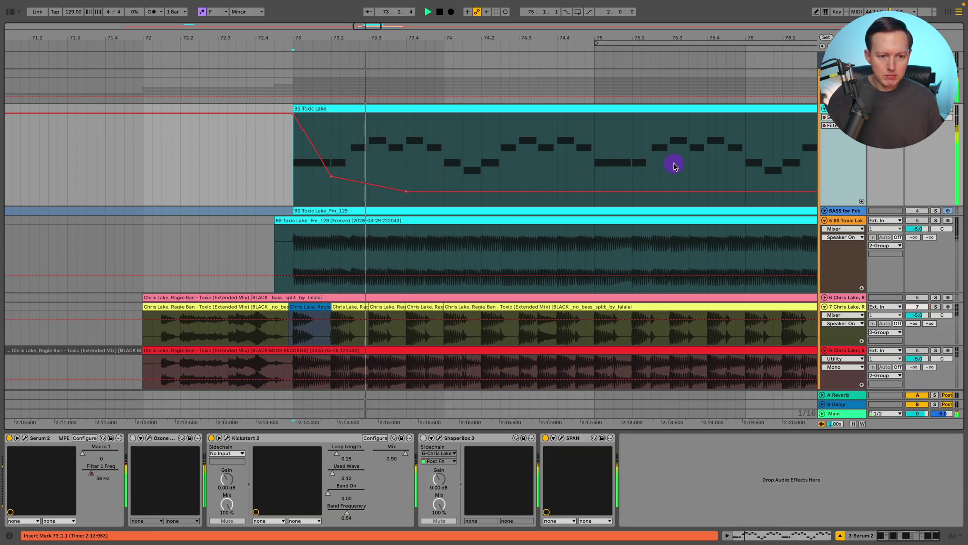
key("space")
key("space")
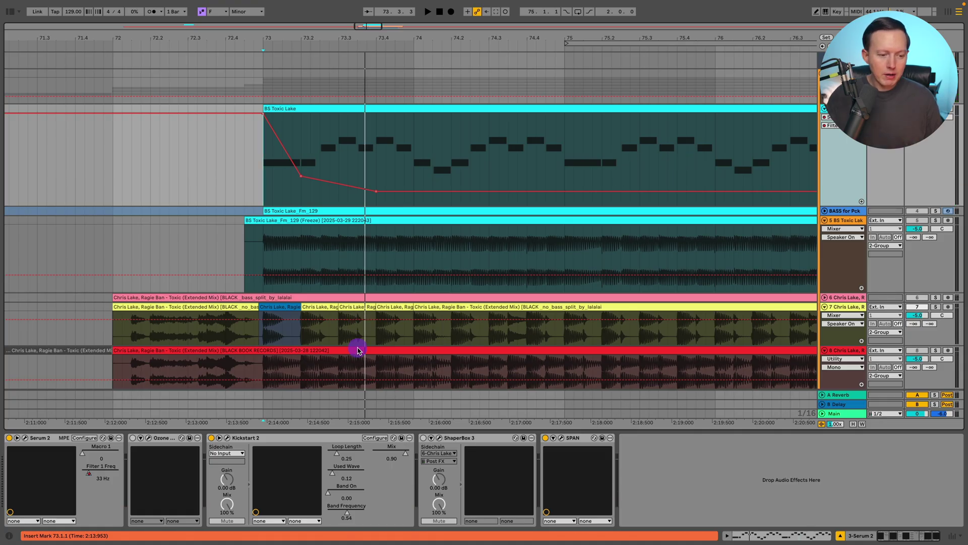
left_click(224, 441)
Audition the bar 73 section, closing the Kickstart 2 window between playbacks.
key("space")
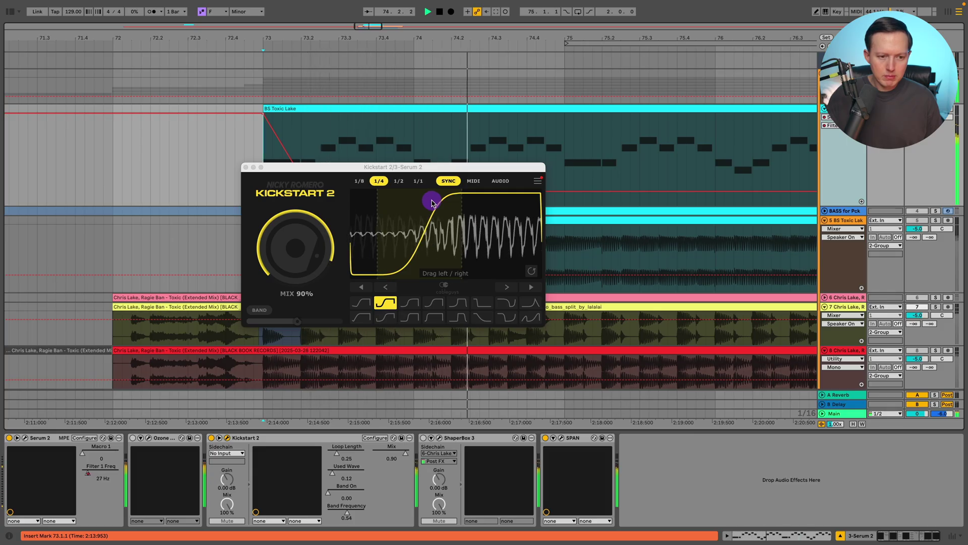
key("space")
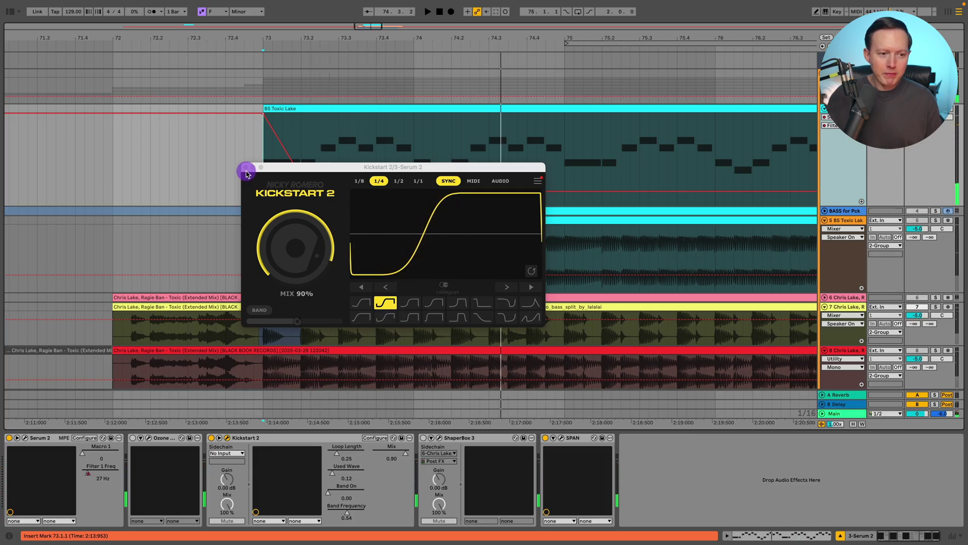
left_click(247, 172)
key("space")
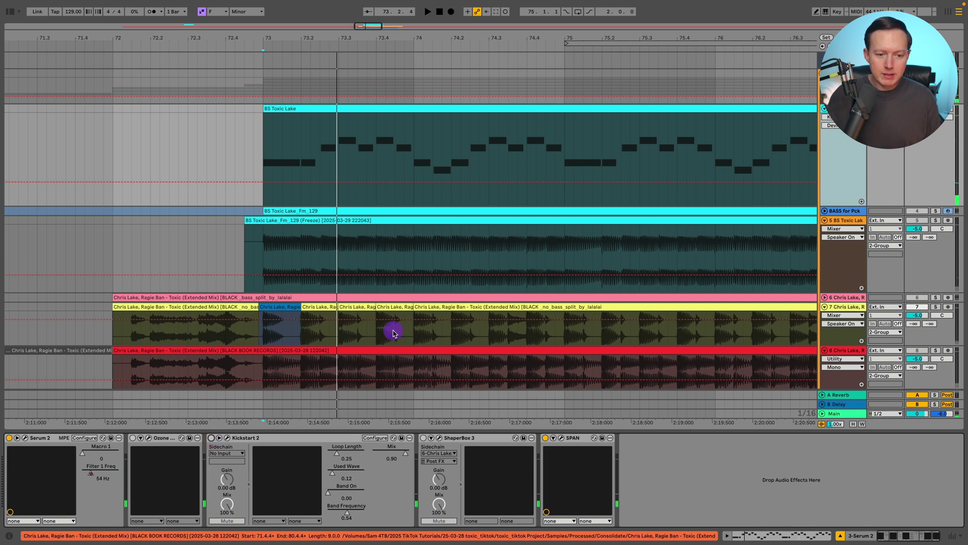
key("space")
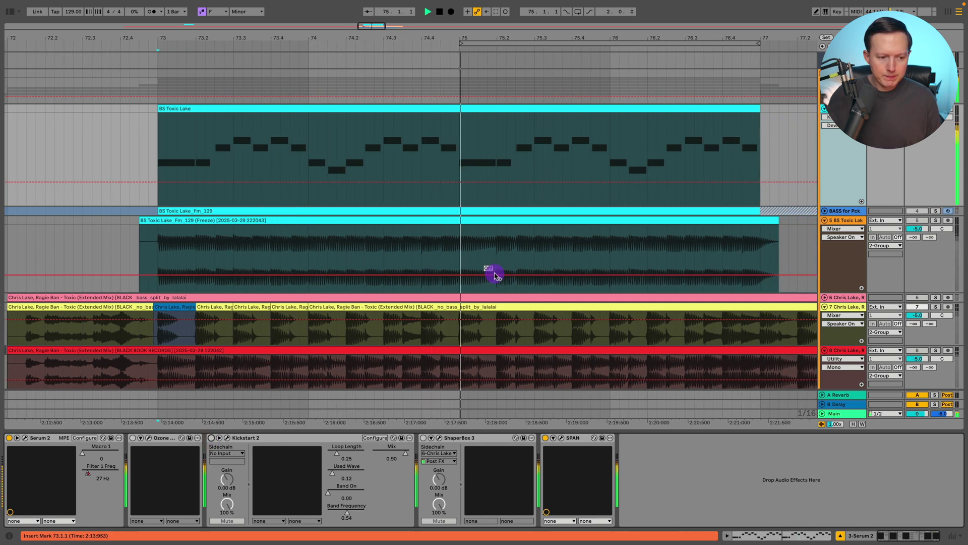
key("space")
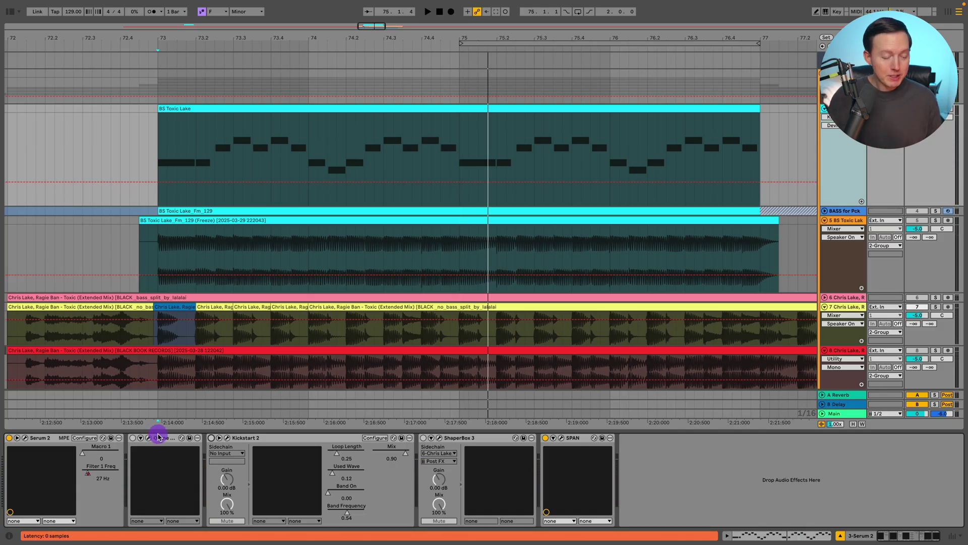
Open the Serum 2 window on the BS Toxic Lake preset.
left_click(25, 438)
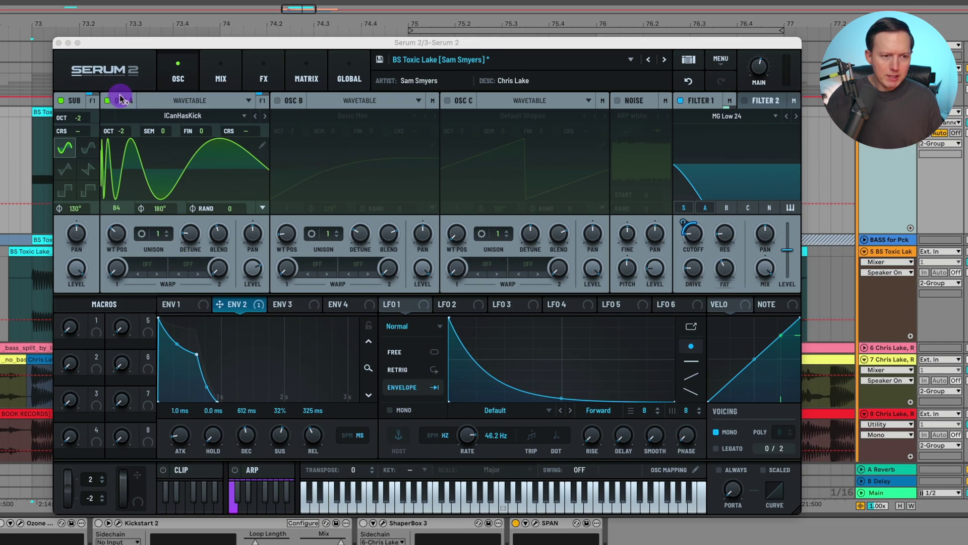
Disable OSC A and Filter 1, then display Env 1 instead of Env 2.
left_click(177, 116)
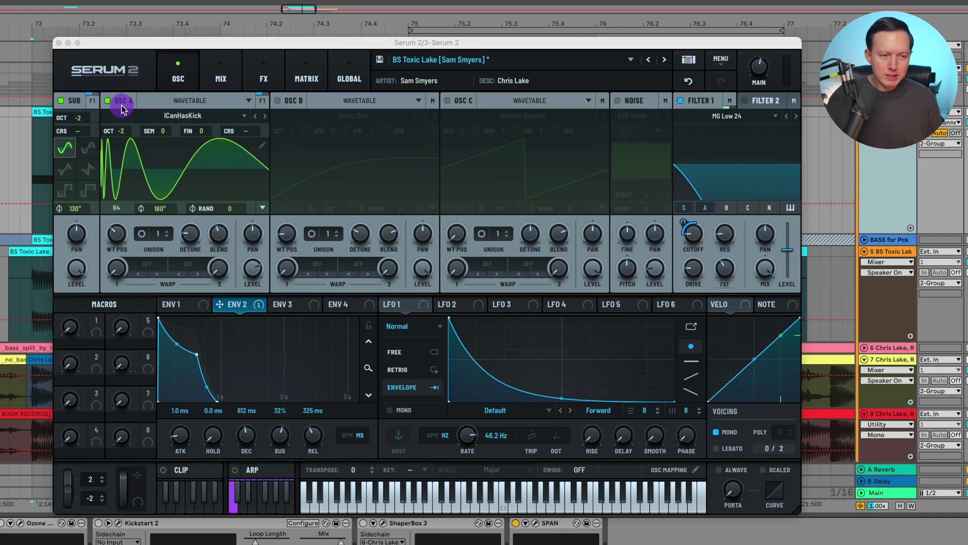
left_click(108, 101)
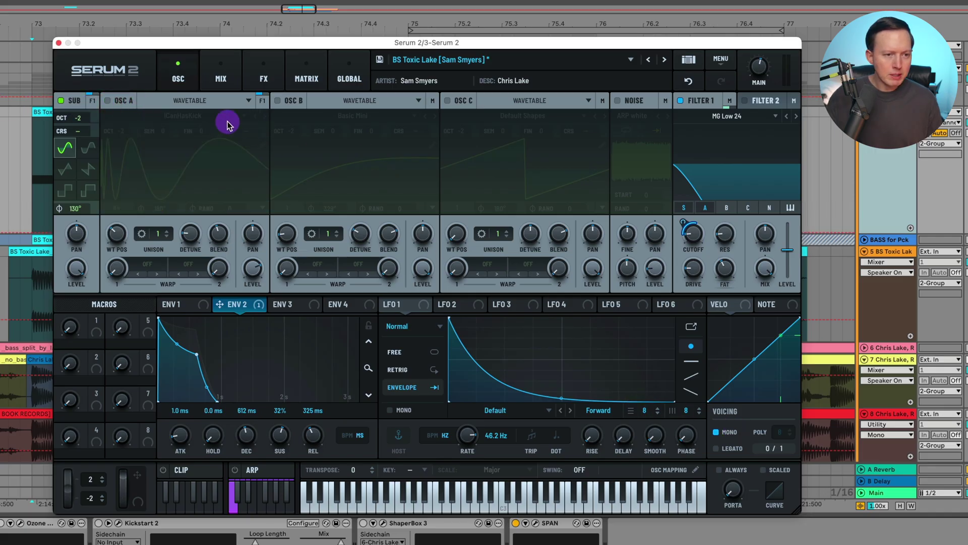
left_click(680, 101)
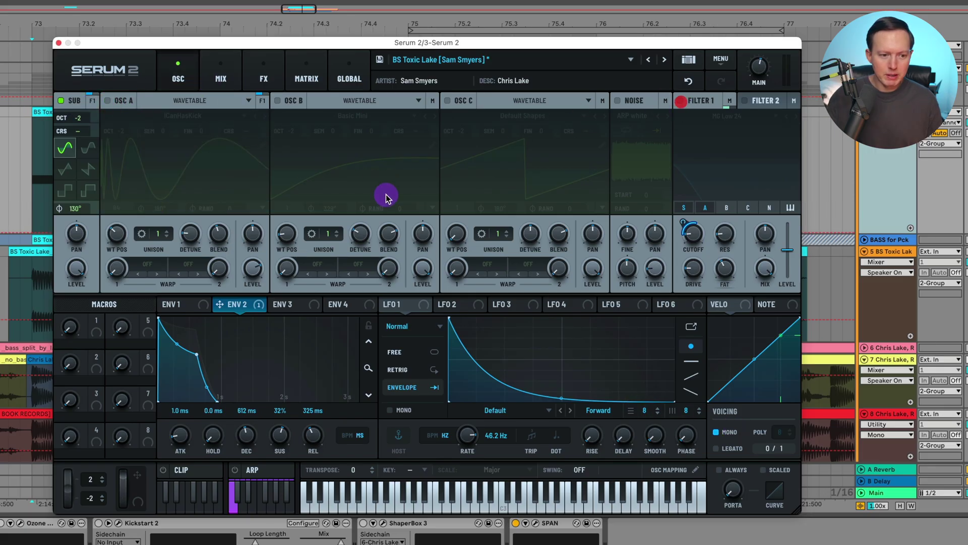
right_click(241, 307)
left_click(240, 309)
left_click_drag(239, 309, 214, 315)
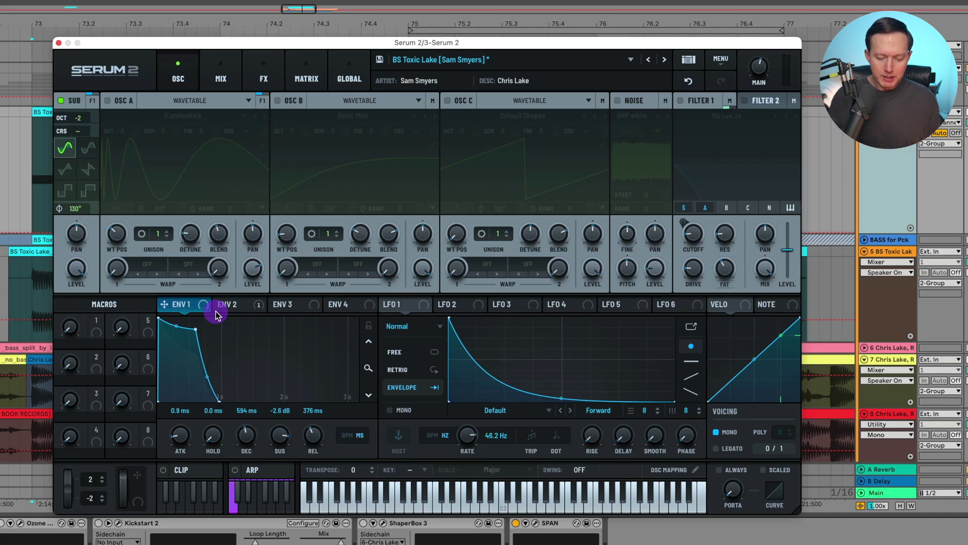
Turn the Sub oscillator off and re-enable OSC A on the ICanHasKick wavetable.
left_click_drag(216, 315, 200, 304)
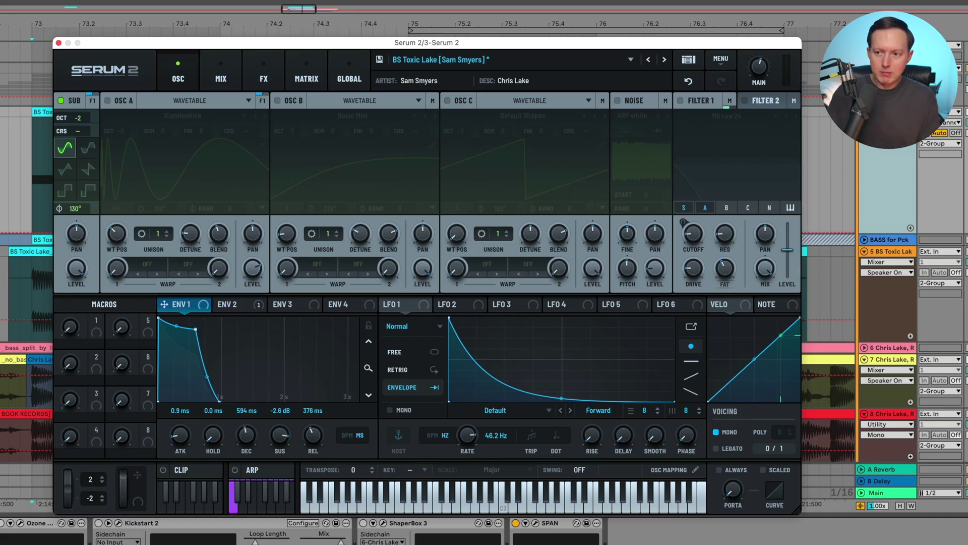
left_click(337, 127)
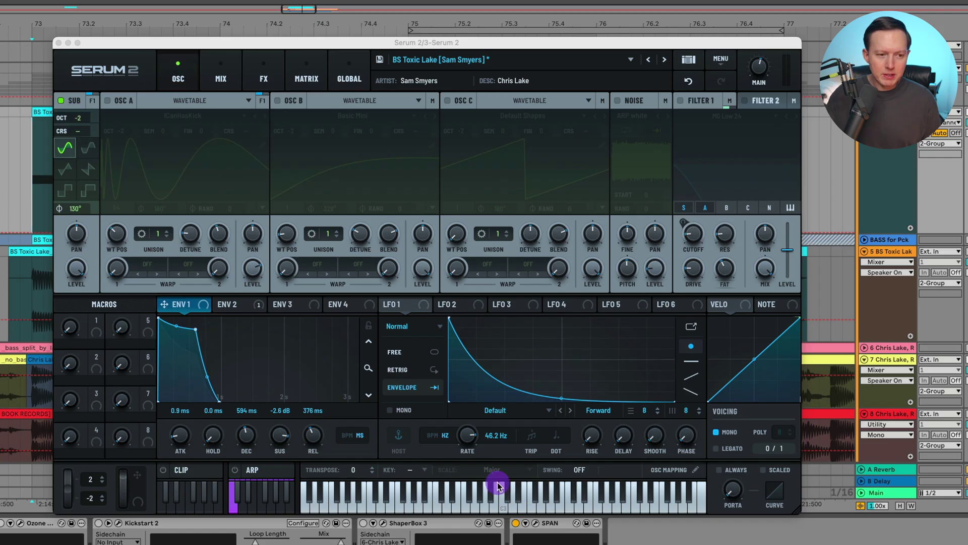
left_click(61, 101)
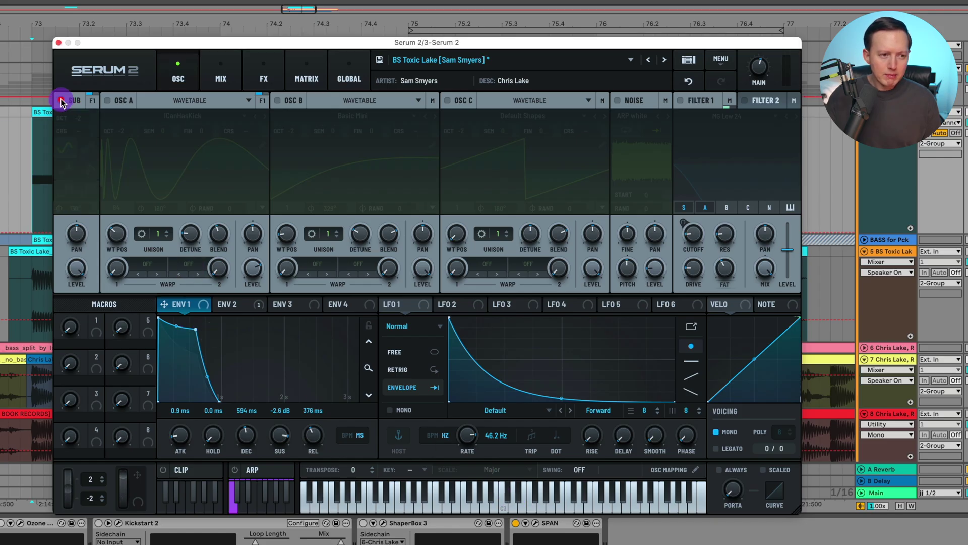
left_click(109, 101)
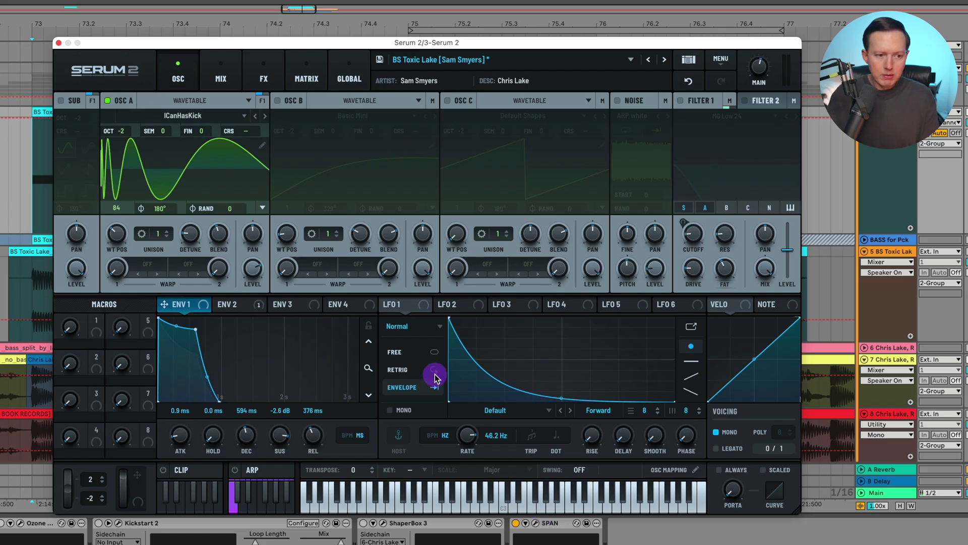
Browse OSC A's wavetable list without changing it, then raise OSC A's level slightly.
left_click(196, 116)
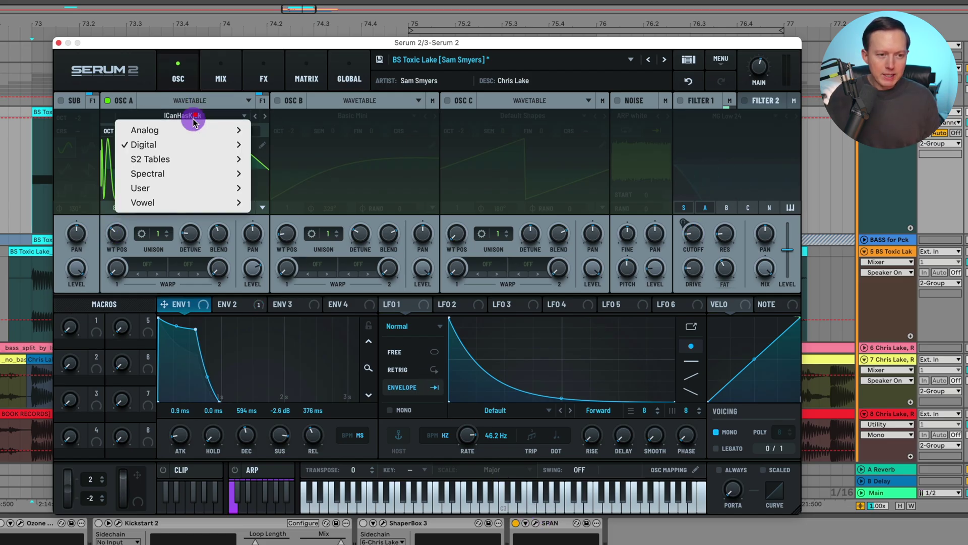
mouse_move(191, 144)
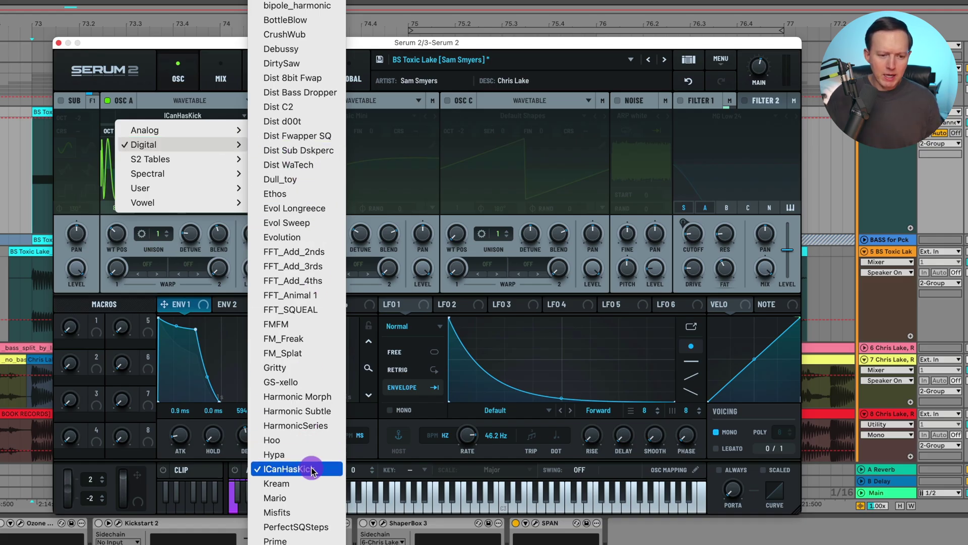
left_click(175, 104)
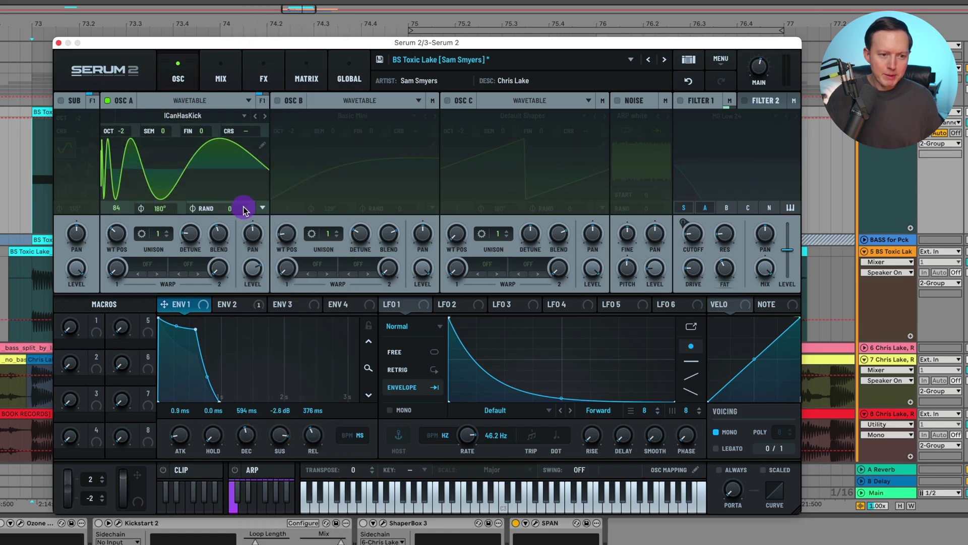
left_click_drag(255, 271, 256, 255)
Open the SPAN analyzer and compare the spectrum with the sub oscillator on and off.
left_click(59, 102)
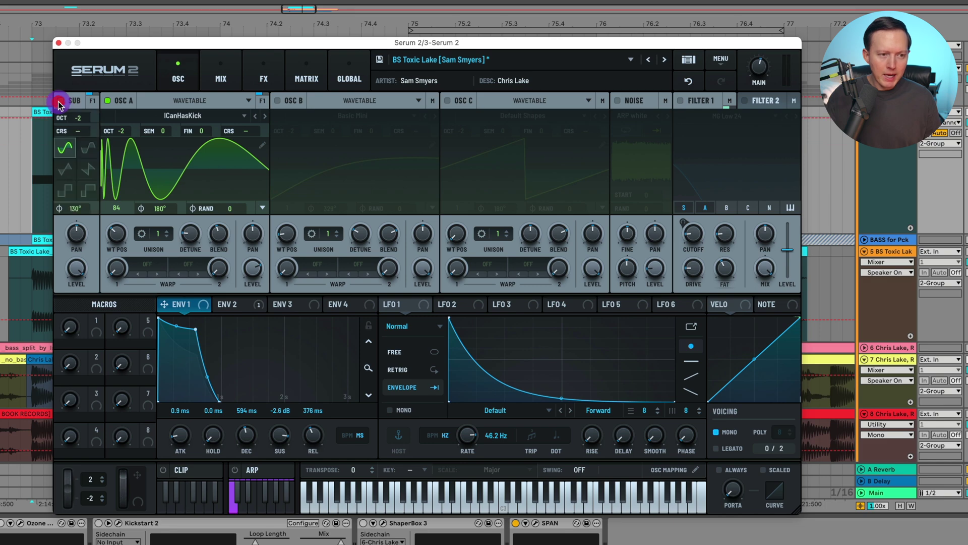
left_click(536, 523)
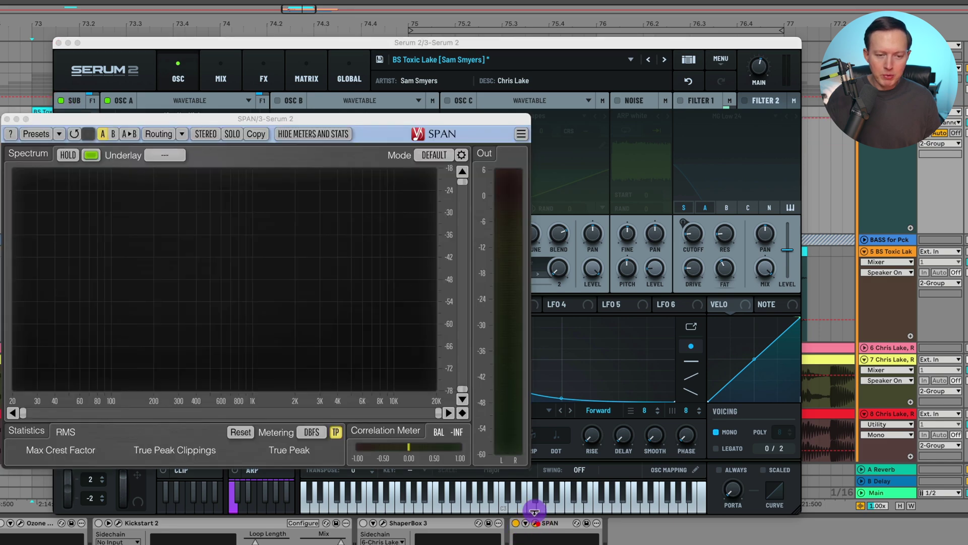
left_click_drag(154, 123, 375, 146)
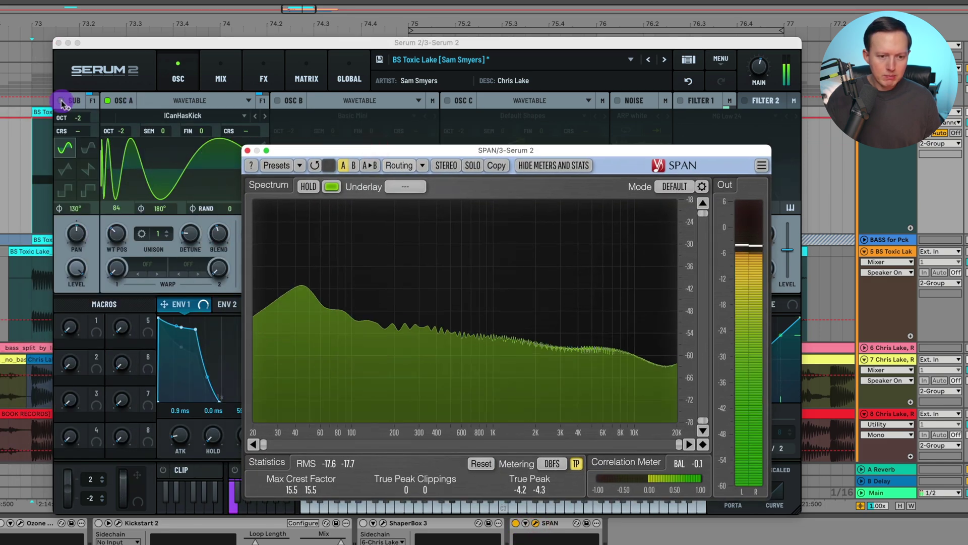
left_click(61, 103)
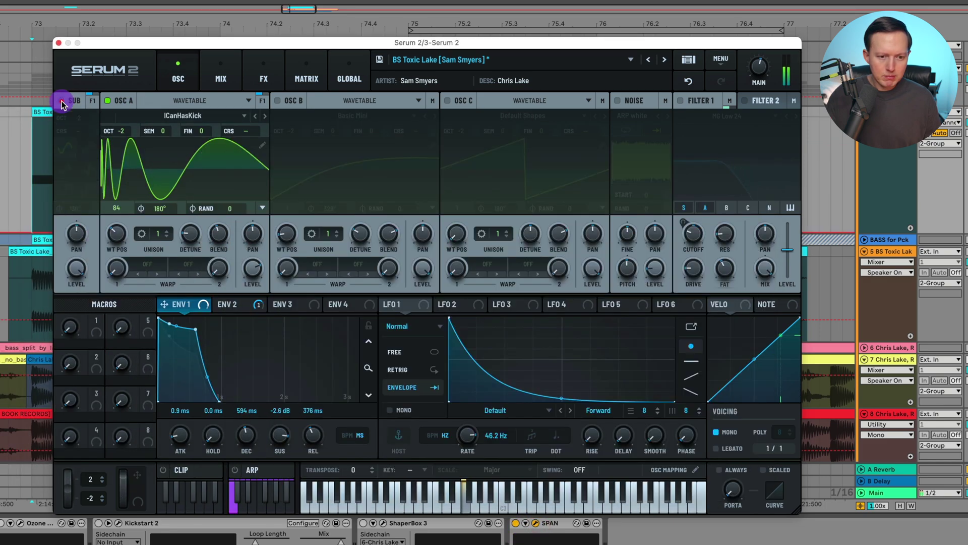
left_click(536, 523)
left_click_drag(424, 153, 600, 225)
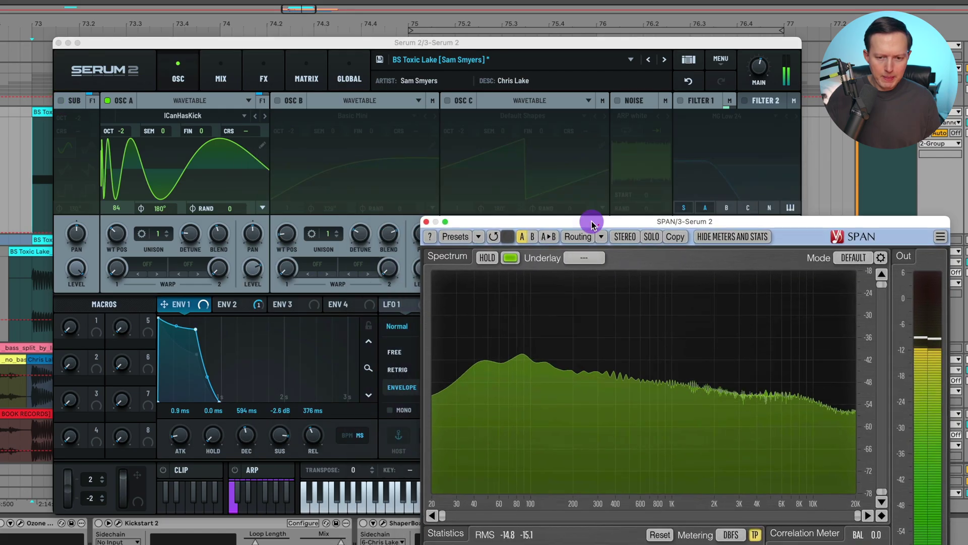
left_click(60, 103)
left_click(59, 104)
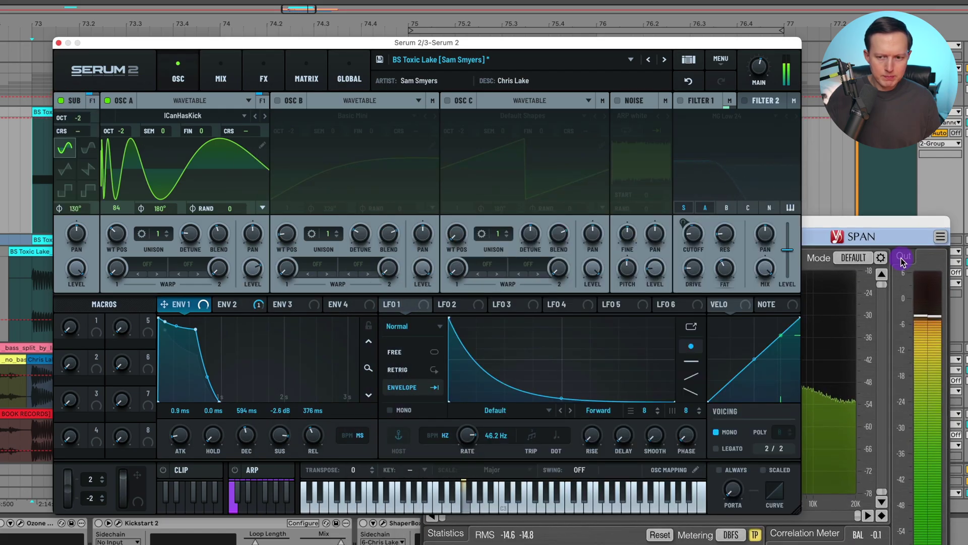
Repeat the sub on/off comparison, close SPAN, and leave the sub oscillator enabled.
left_click_drag(832, 220, 369, 198)
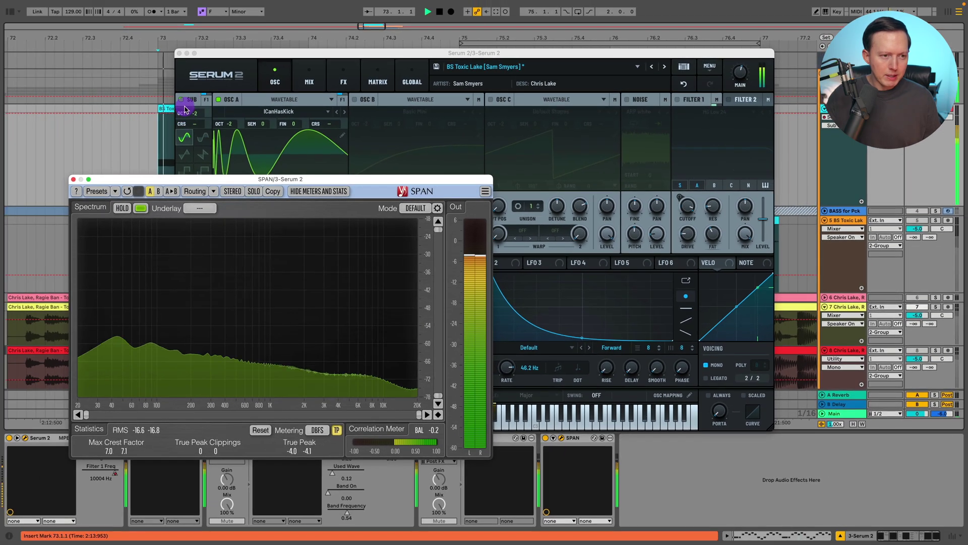
left_click(61, 101)
left_click(182, 100)
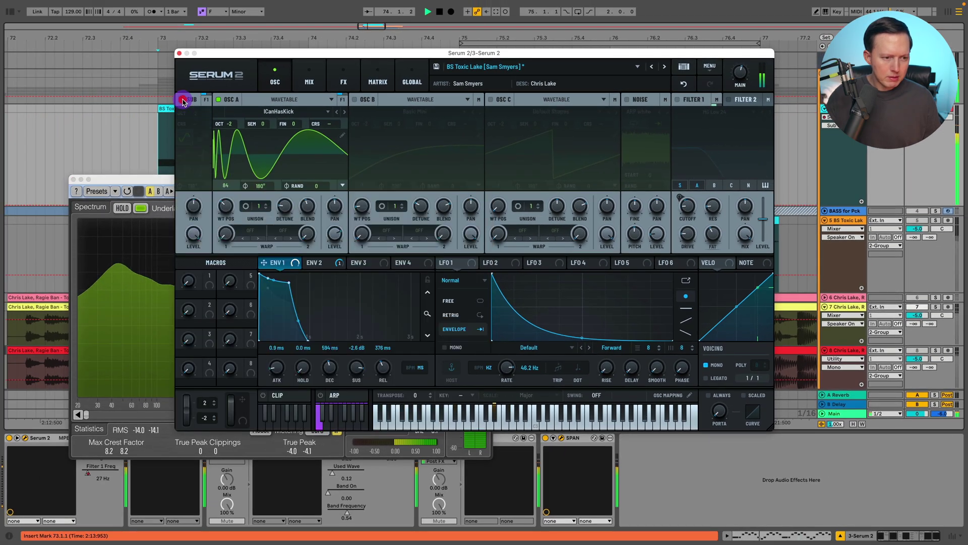
left_click(182, 103)
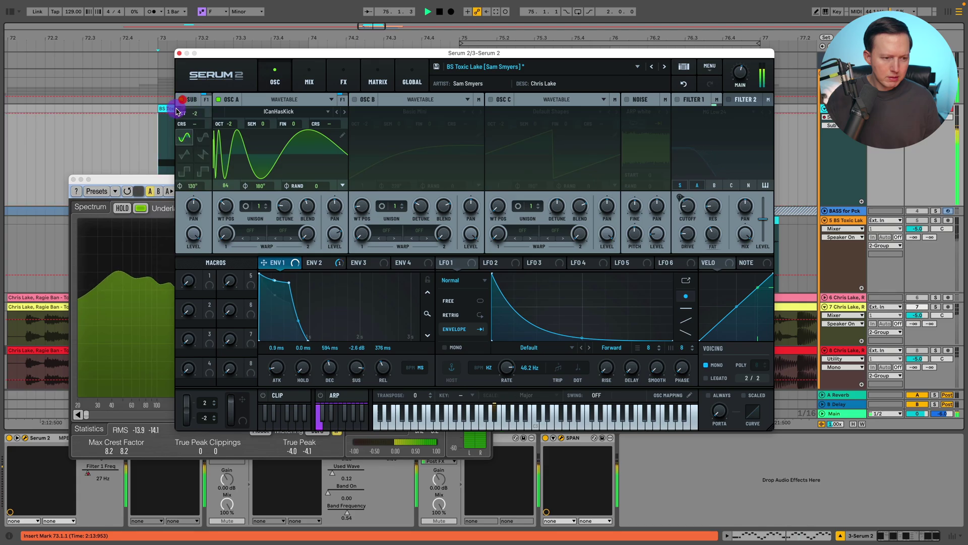
left_click_drag(149, 180, 114, 174)
left_click(181, 101)
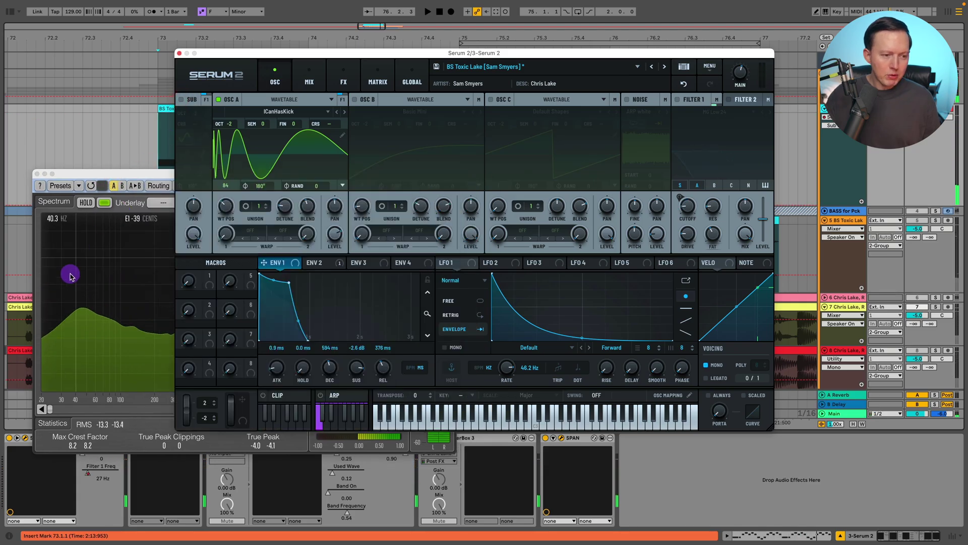
left_click(37, 174)
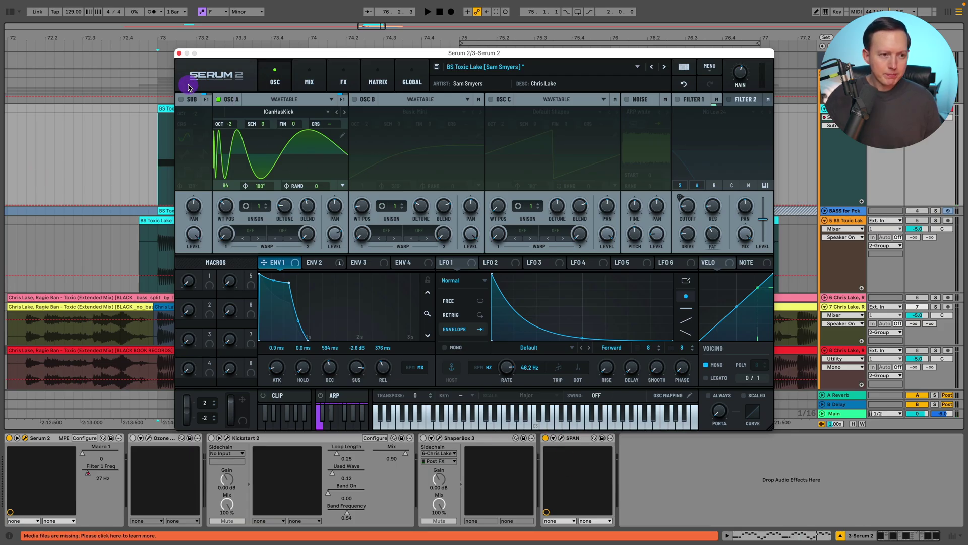
left_click(180, 99)
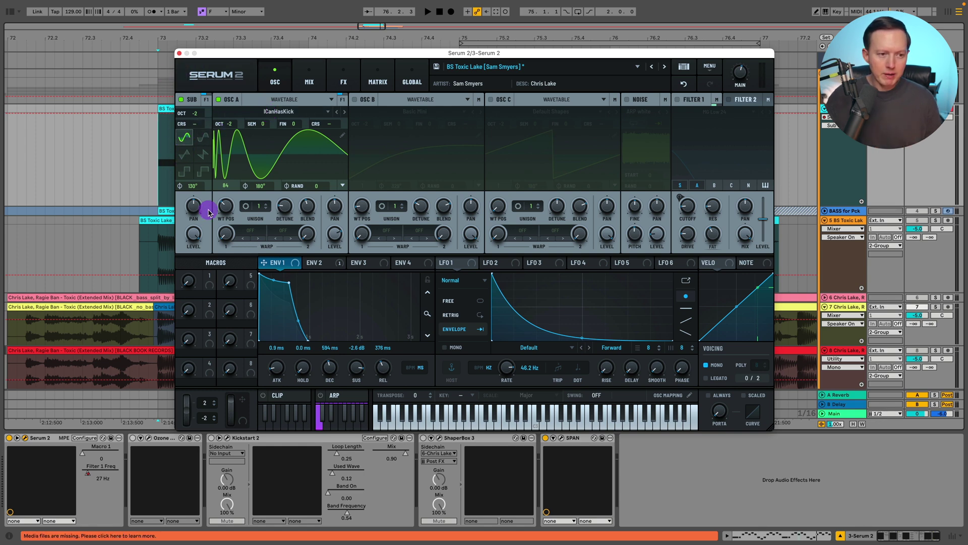
Turn on Filter 1 as MG Low 24 and route Env 2 to its cutoff at 39%.
left_click(190, 187)
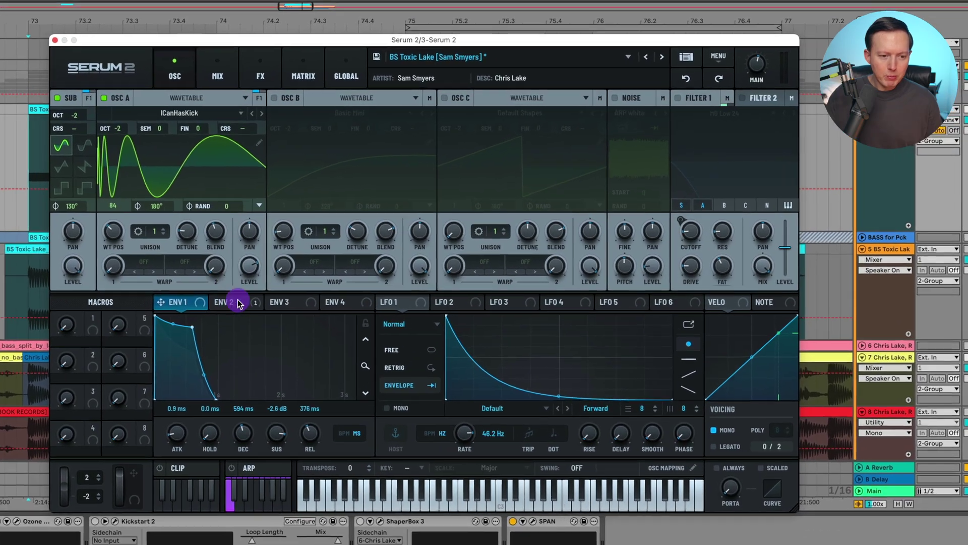
left_click(237, 303)
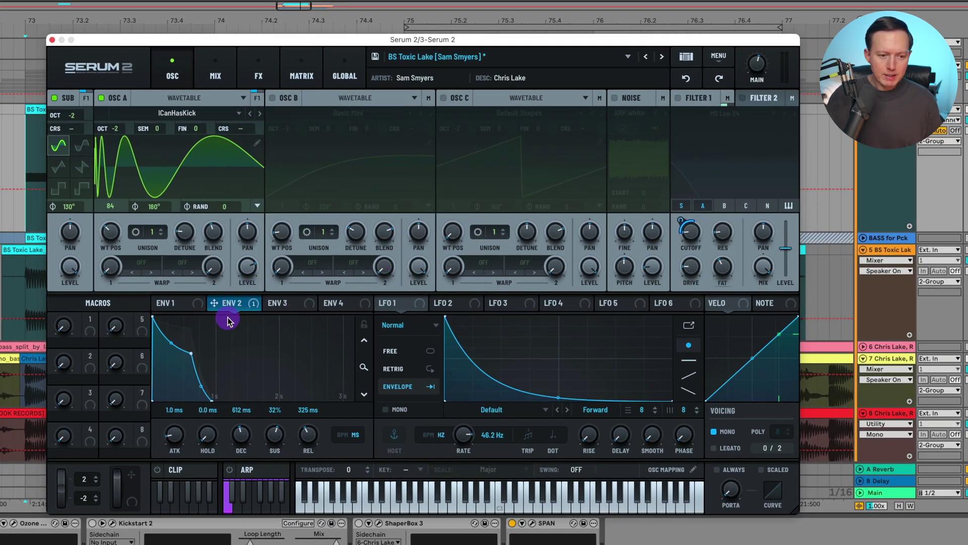
left_click(678, 98)
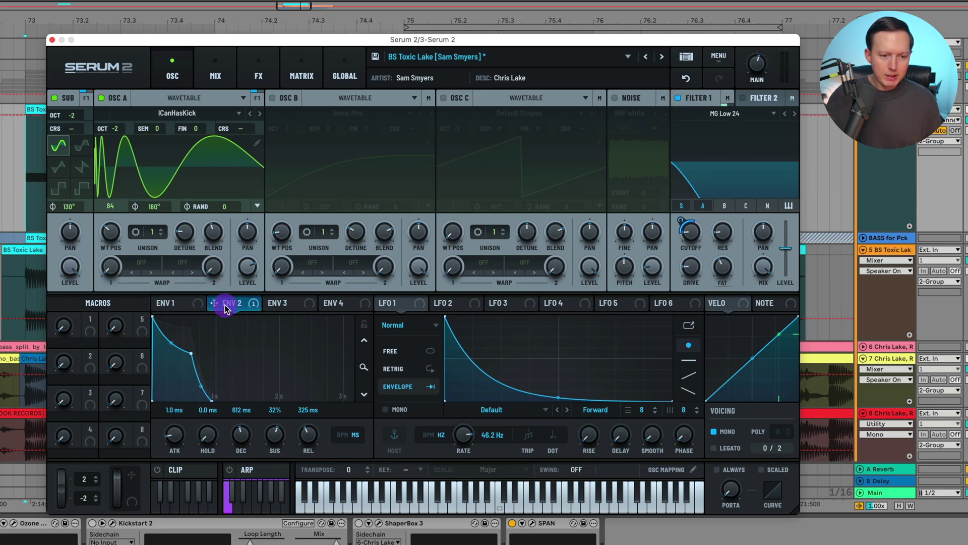
left_click_drag(222, 304, 690, 232)
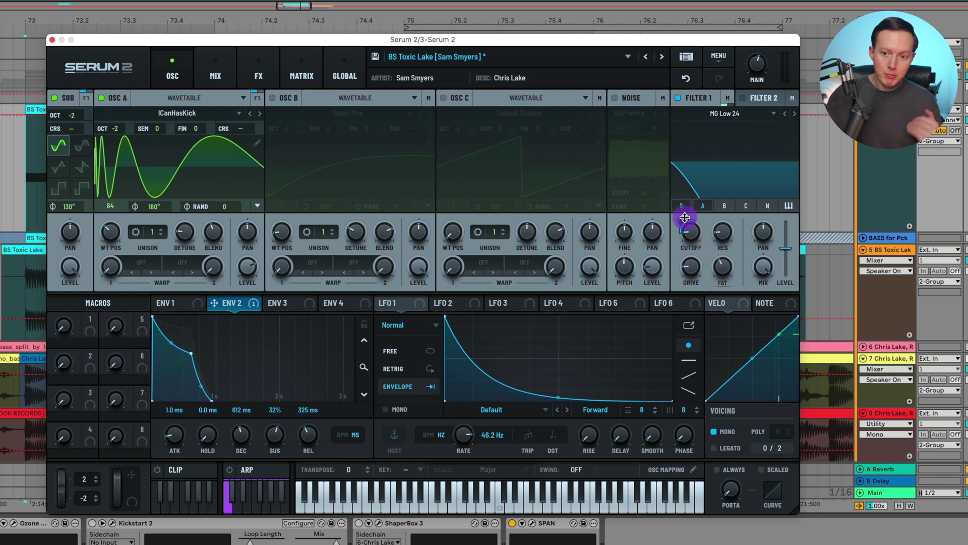
Set Filter 1 resonance to 15% and tweak its fat and drive amounts.
mouse_move(682, 216)
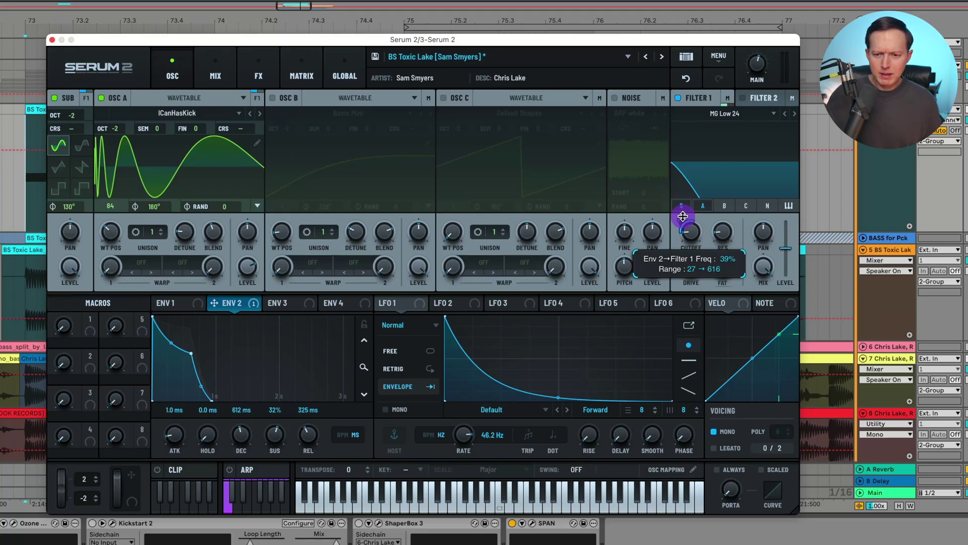
left_click_drag(683, 216, 687, 224)
left_click(725, 233)
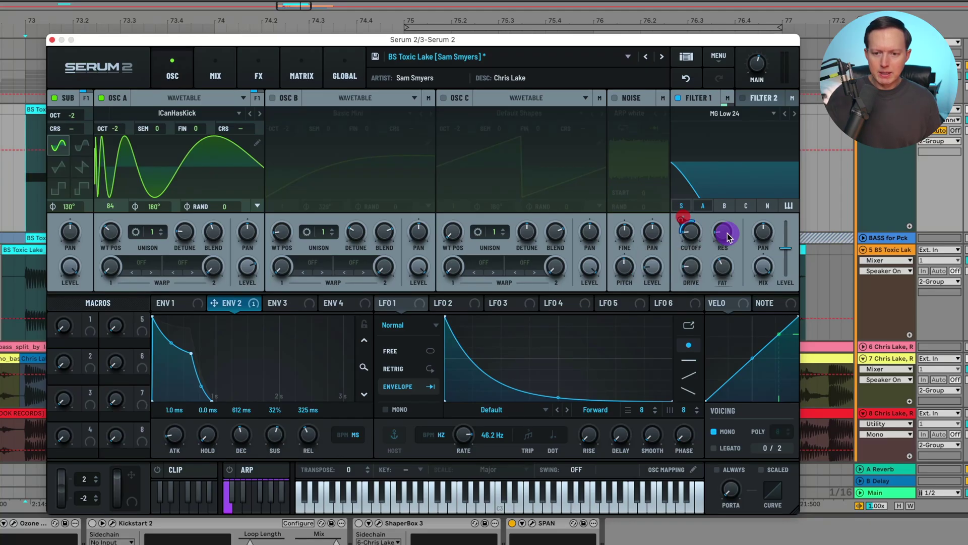
left_click(726, 265)
left_click(694, 268)
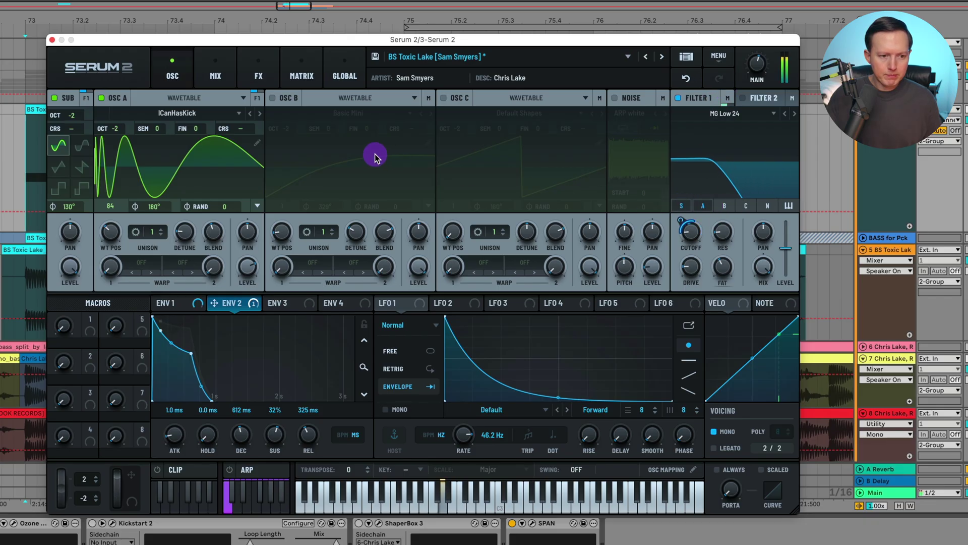
Show Serum's FX rack with the Equalizer and Distortion on the main bus.
left_click(255, 78)
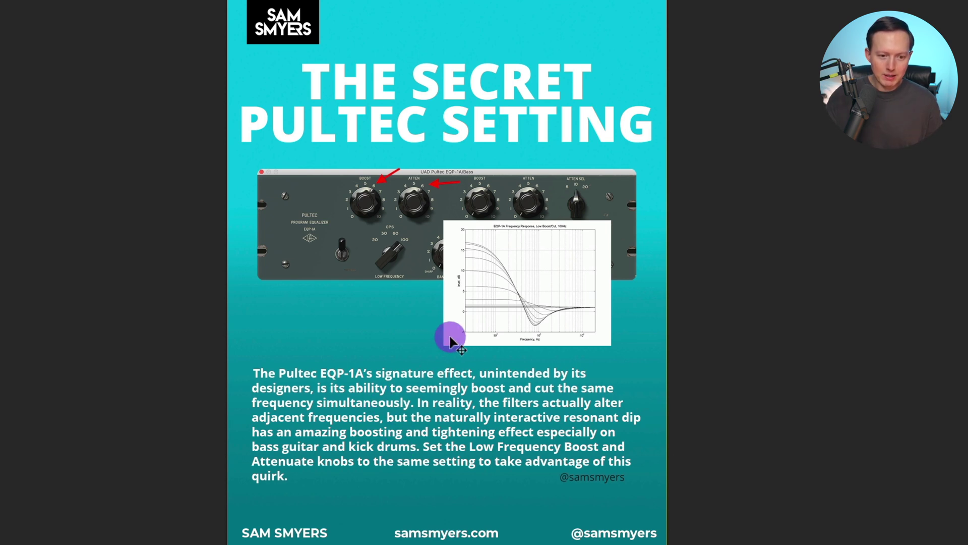
Zoom into the Pultec EQ frequency-response chart in the image viewer and pan across it.
scroll(448, 335, "up", 2)
scroll(450, 342, "up", 2)
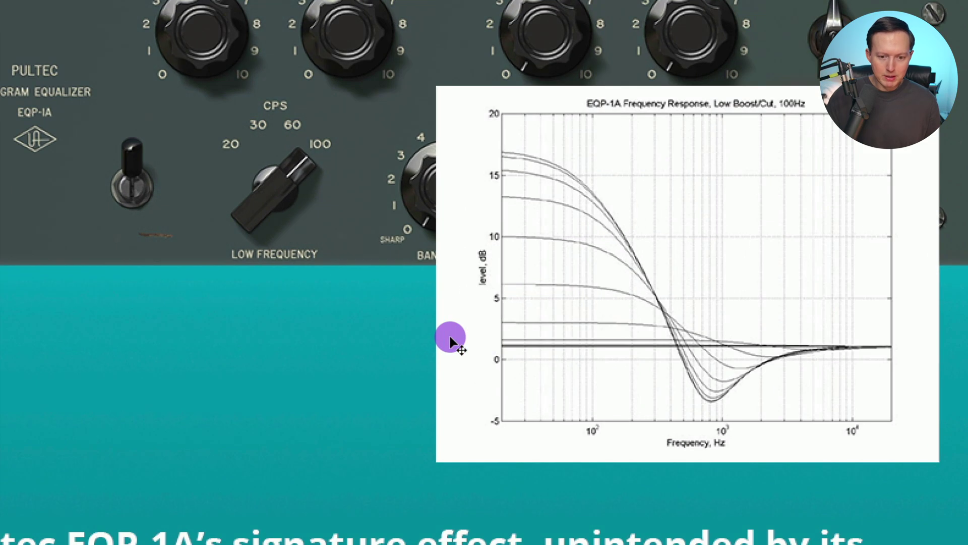
scroll(450, 339, "right", 5)
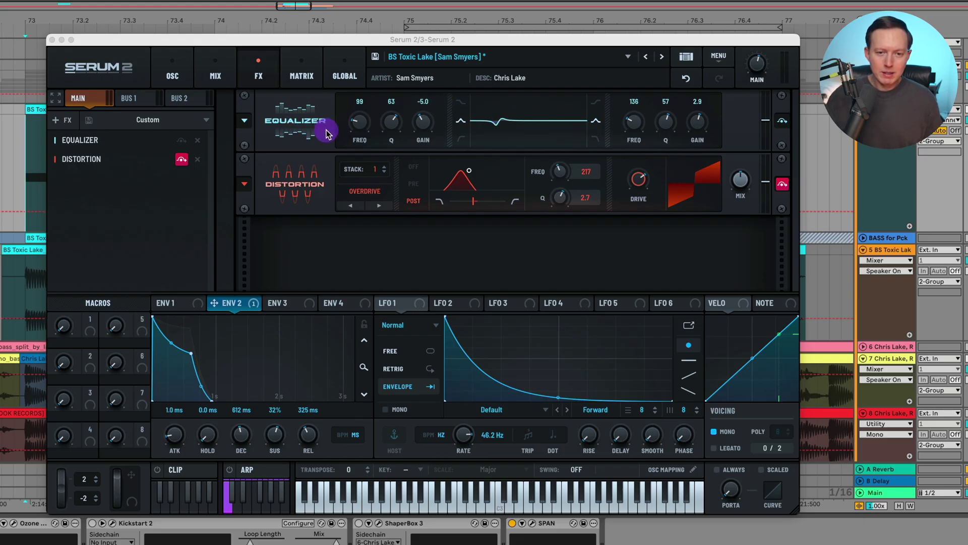
Nudge the main Equalizer's low band, then bypass and re-enable the Equalizer and Distortion to compare.
left_click_drag(347, 135, 362, 133)
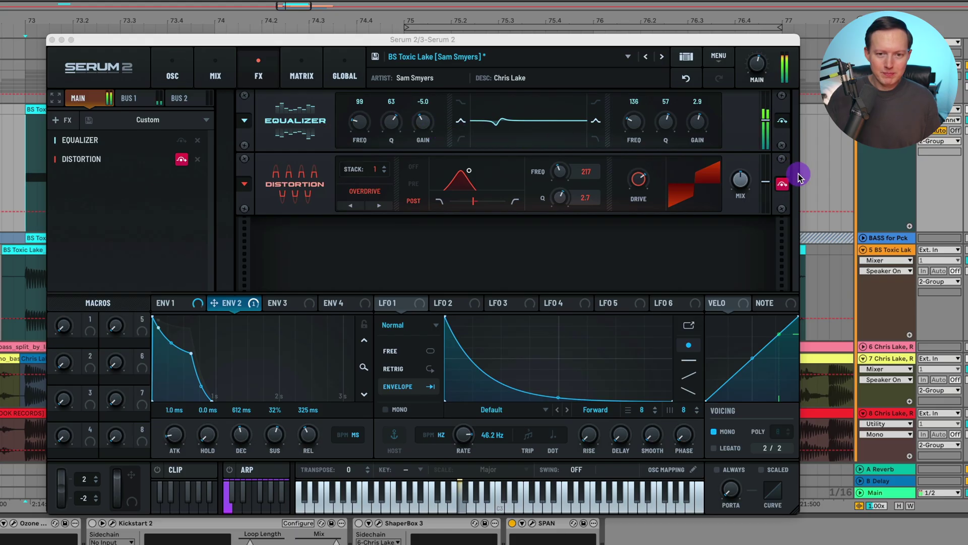
left_click(782, 121)
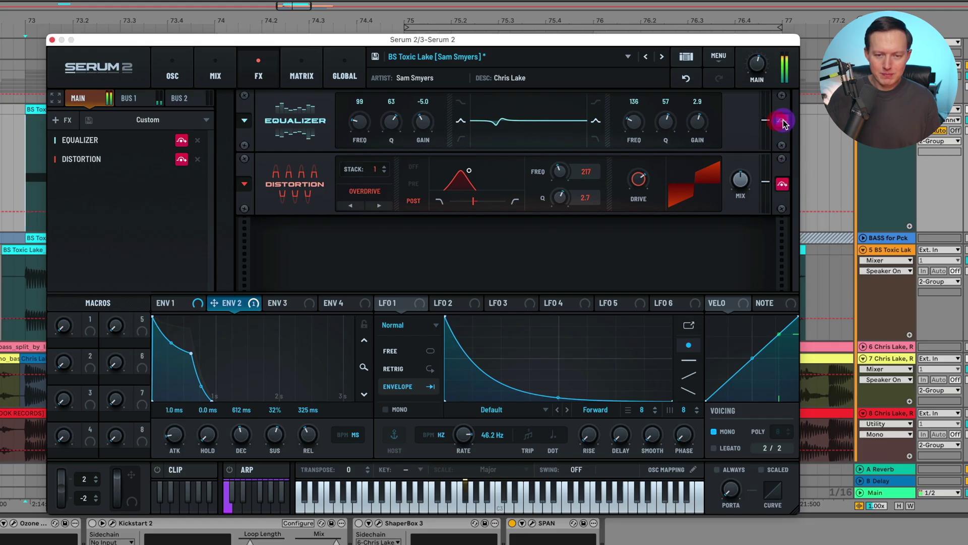
left_click(781, 121)
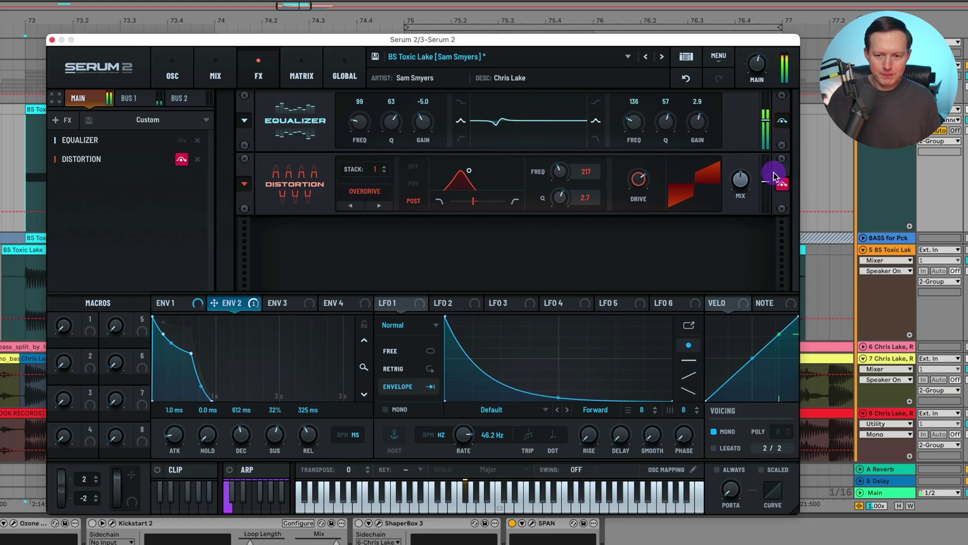
left_click(782, 186)
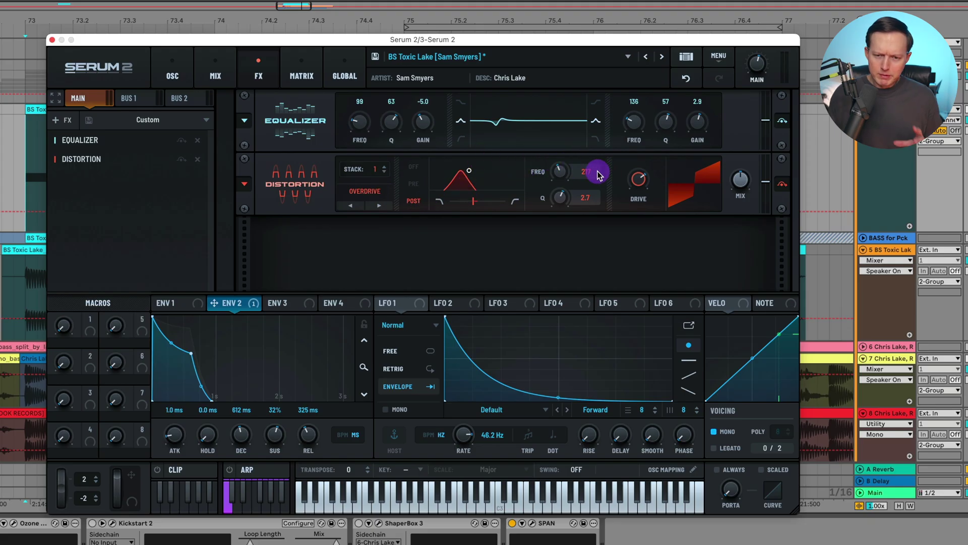
left_click(783, 185)
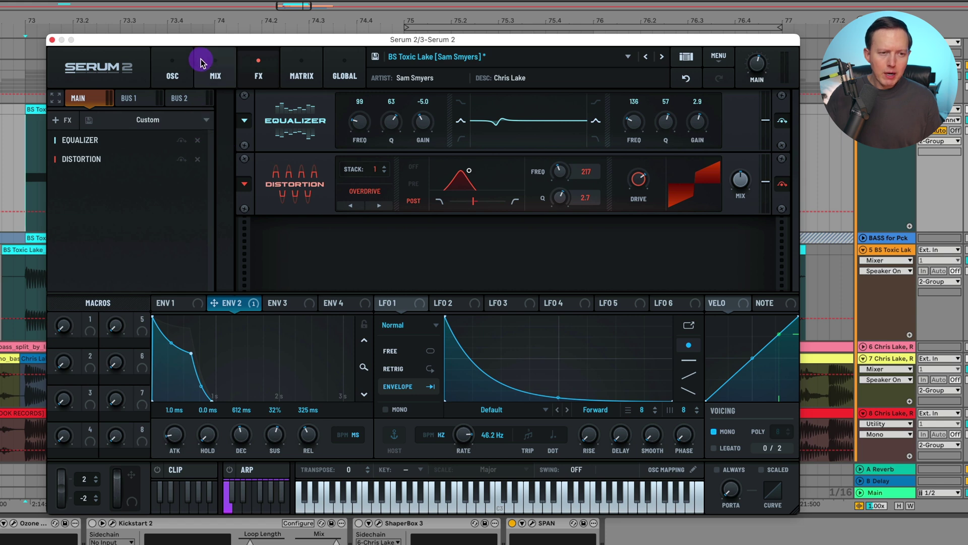
On the oscillator page, set Filter 1's send amount to Bus 1 in its routing options.
left_click(209, 76)
left_click(184, 78)
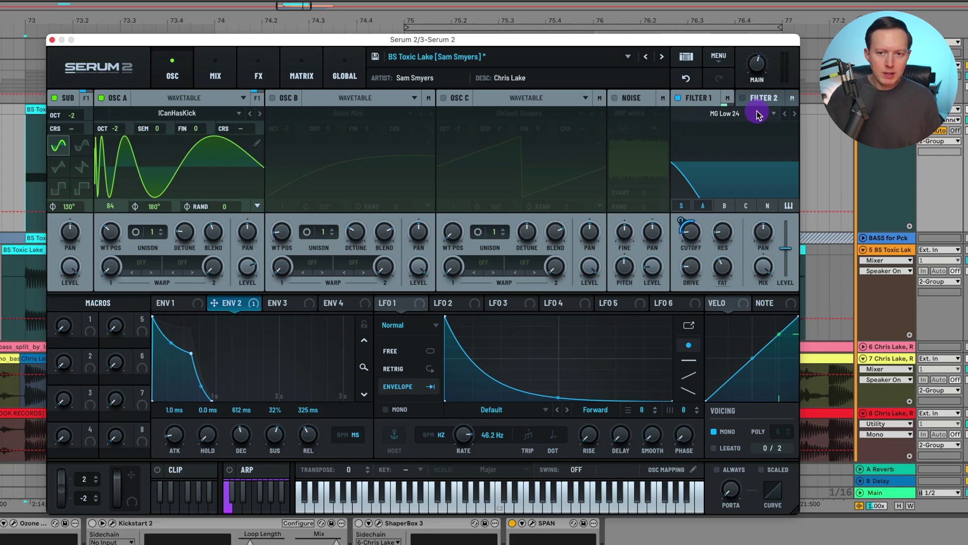
left_click(731, 98)
left_click_drag(682, 141, 686, 149)
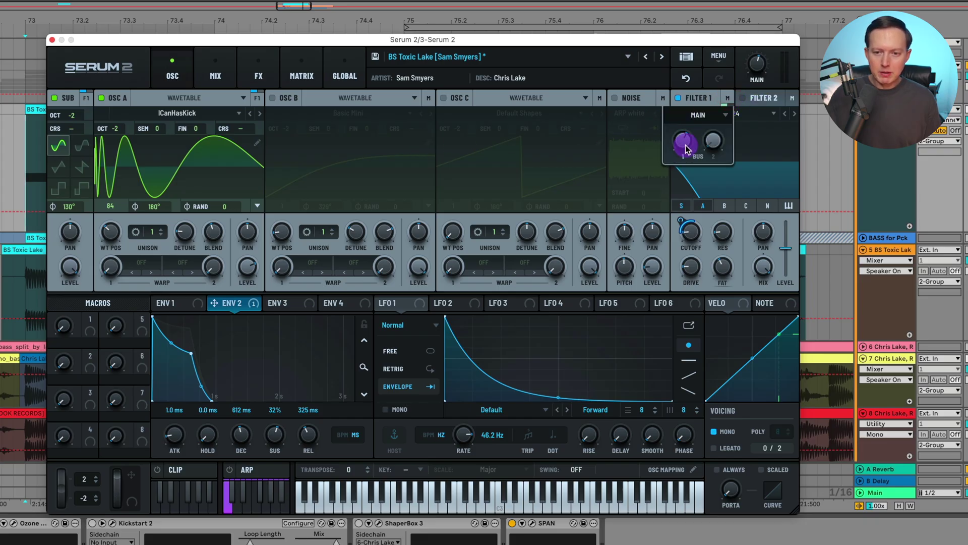
left_click(727, 98)
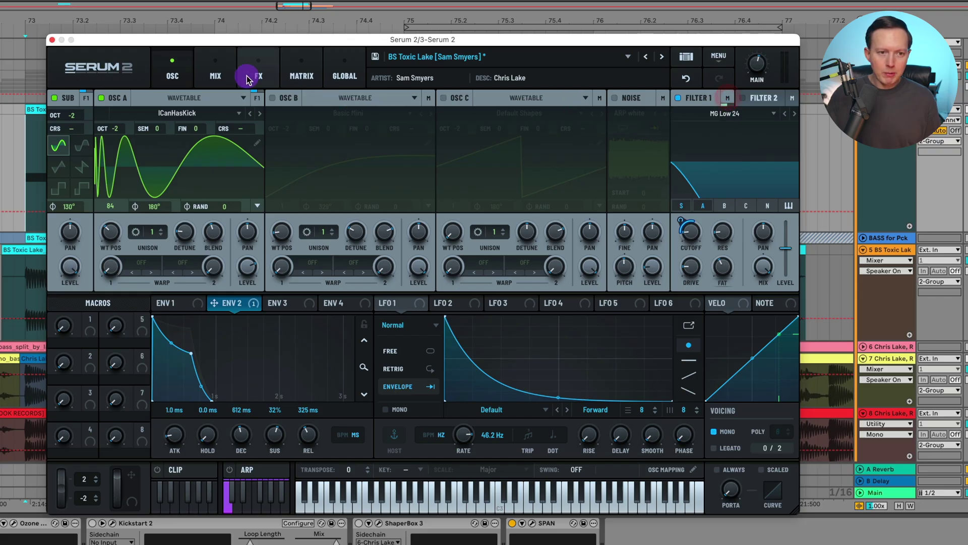
On Bus 1, enable Hyper/Dimension, adjust its mix and size, and set the Equalizer low band to 141 Hz.
left_click(262, 75)
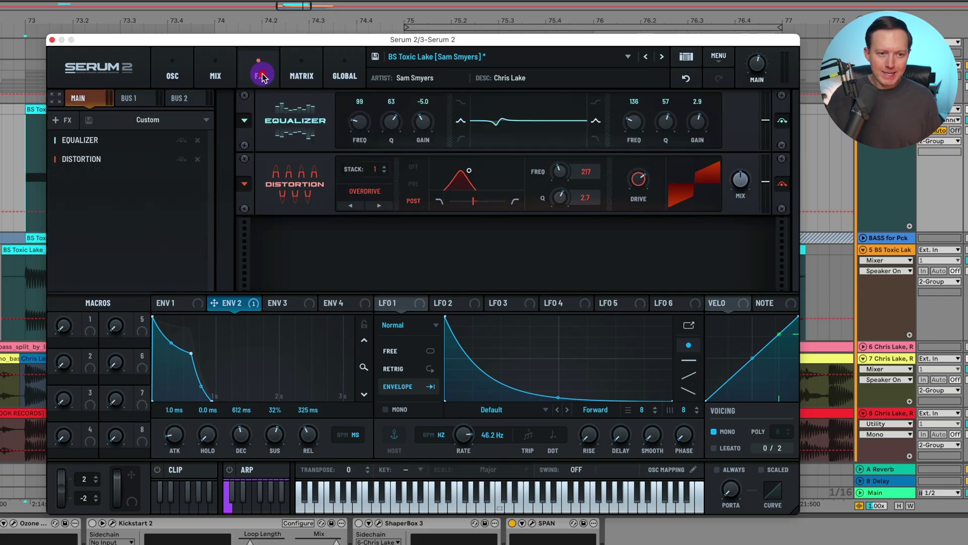
left_click(129, 99)
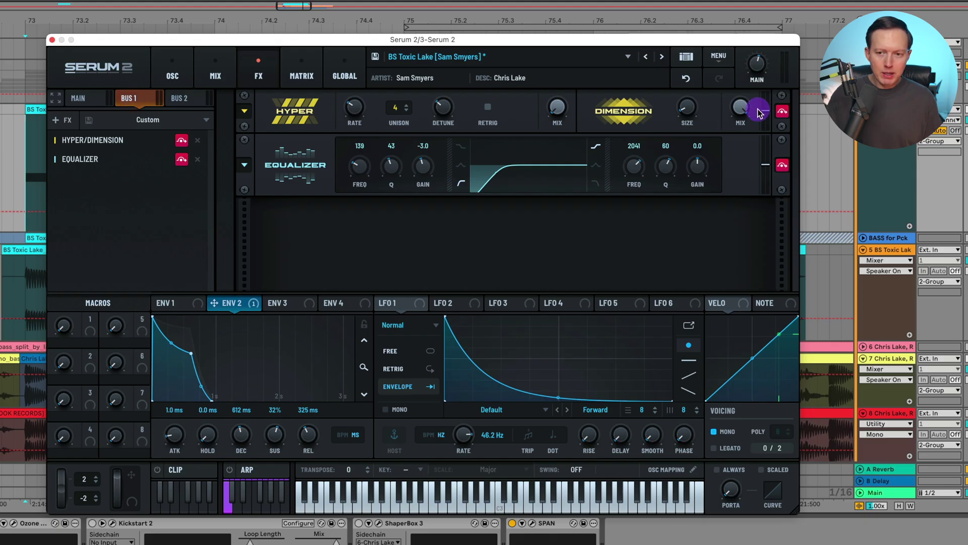
left_click(783, 111)
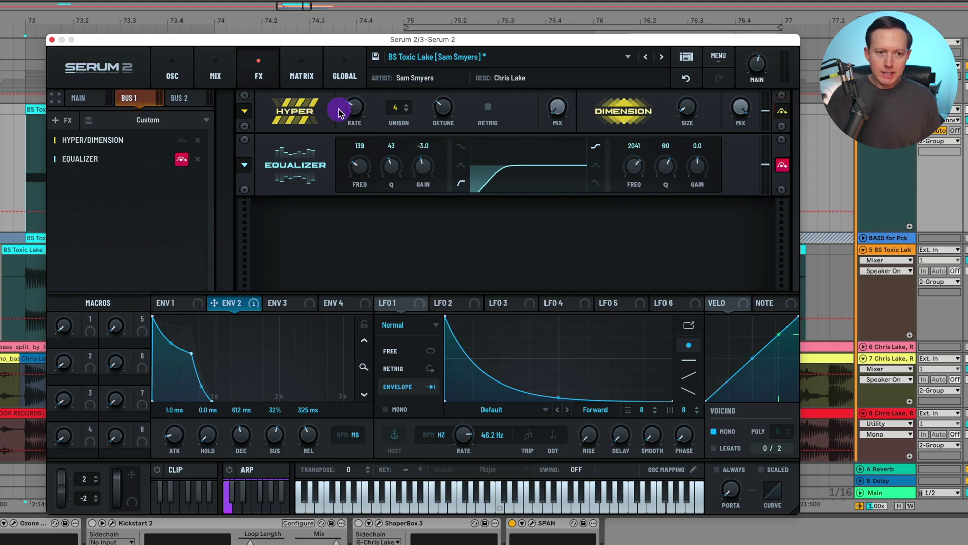
left_click_drag(735, 114, 752, 114)
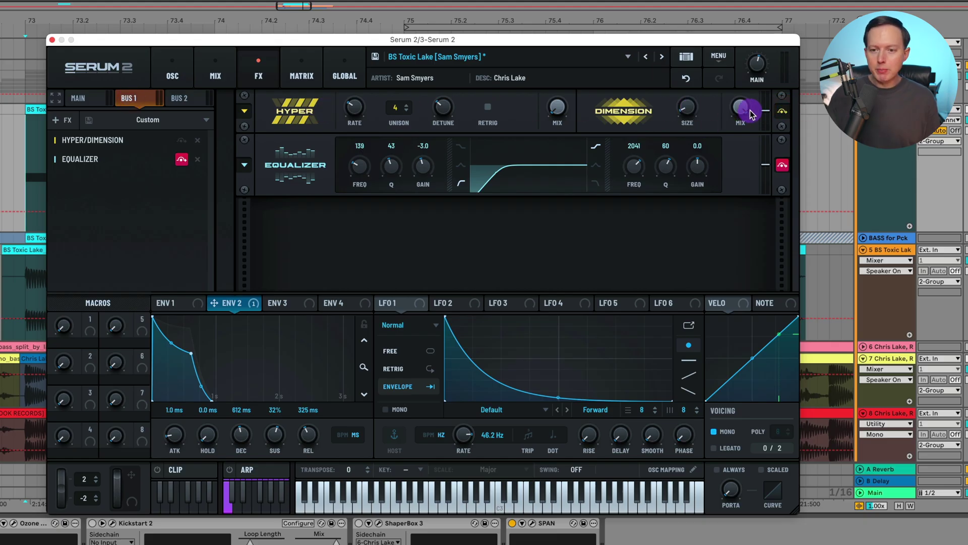
left_click(691, 106)
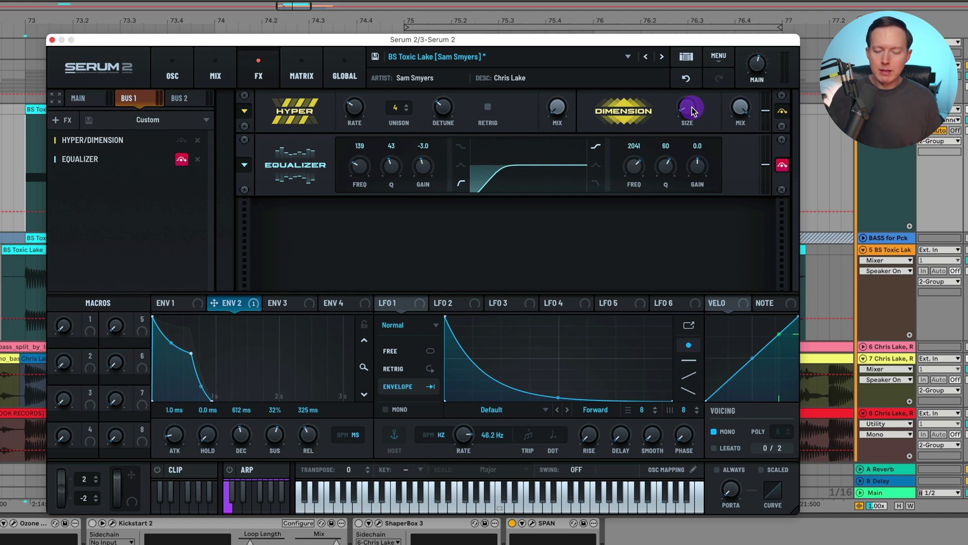
left_click(782, 165)
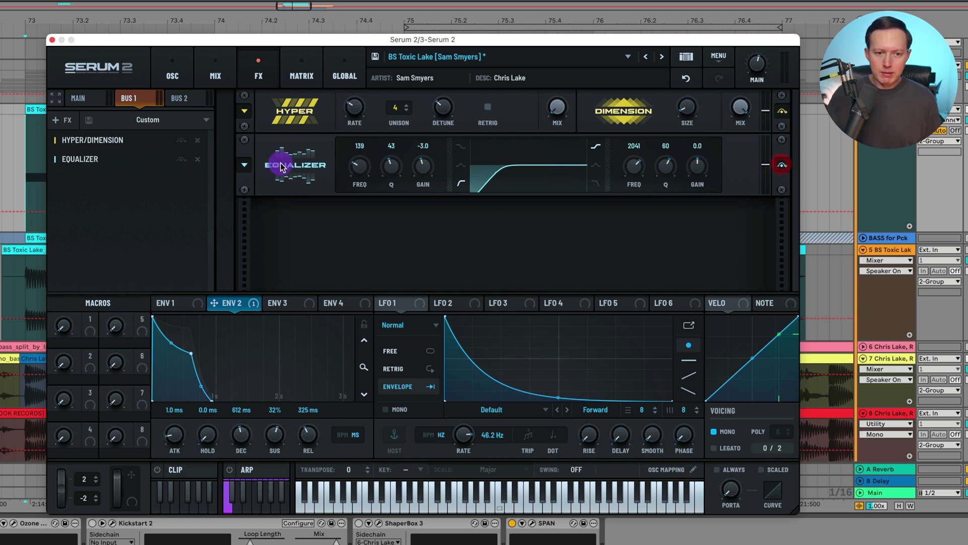
scroll(355, 171, "up", 2)
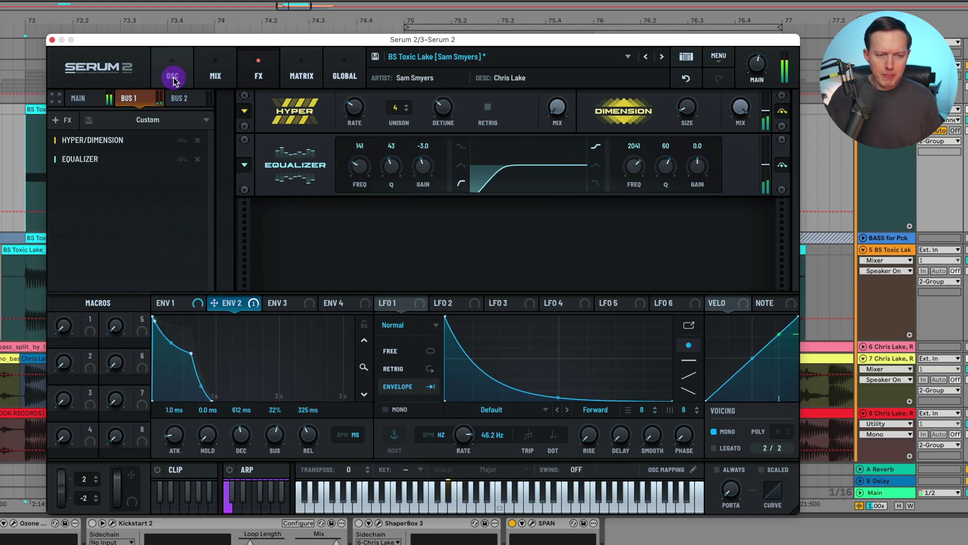
Browse the Matrix, Mix and Oscillator pages, then focus the main-bus Equalizer on the FX page.
left_click(306, 76)
left_click(258, 75)
left_click(215, 76)
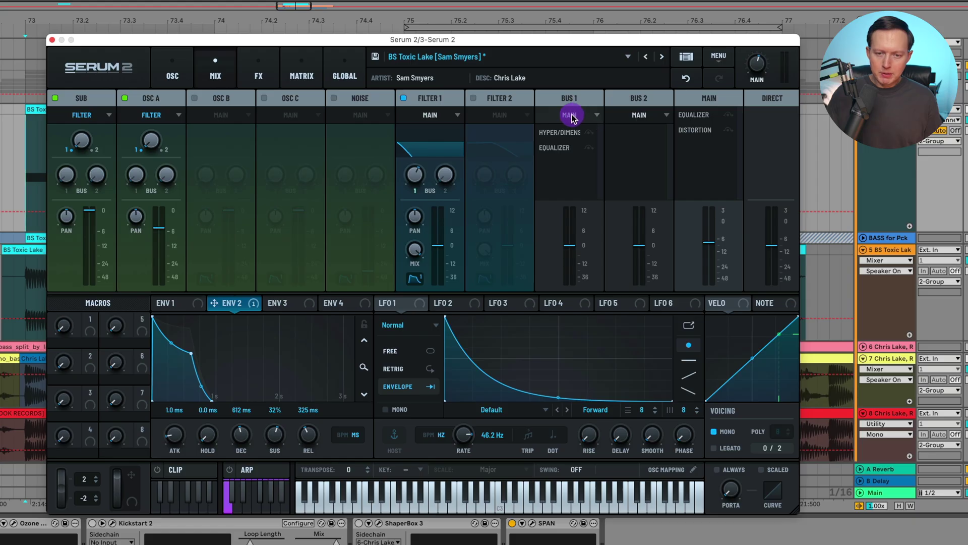
left_click(183, 81)
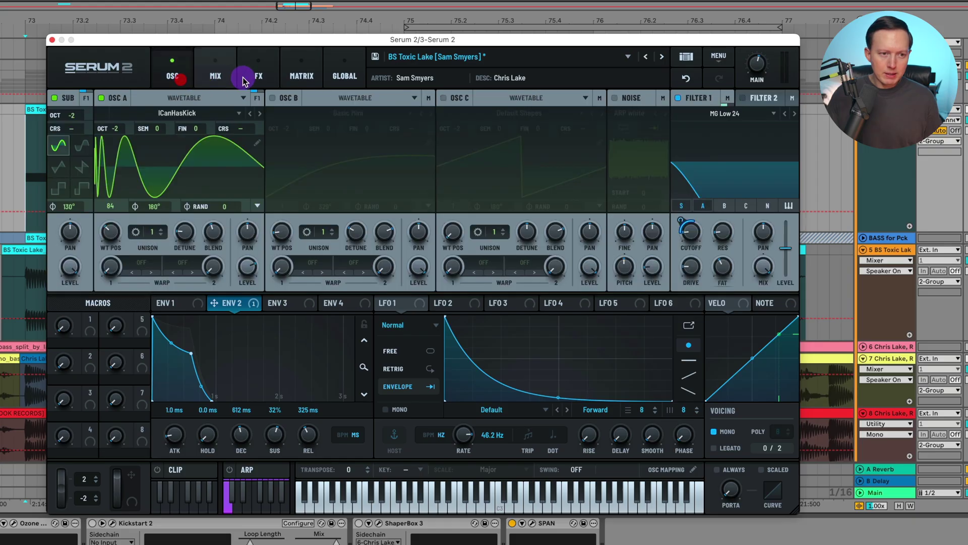
left_click(255, 80)
left_click(92, 97)
left_click(116, 140)
Audition the bass through the main effects and return to the oscillator page.
left_click(556, 134)
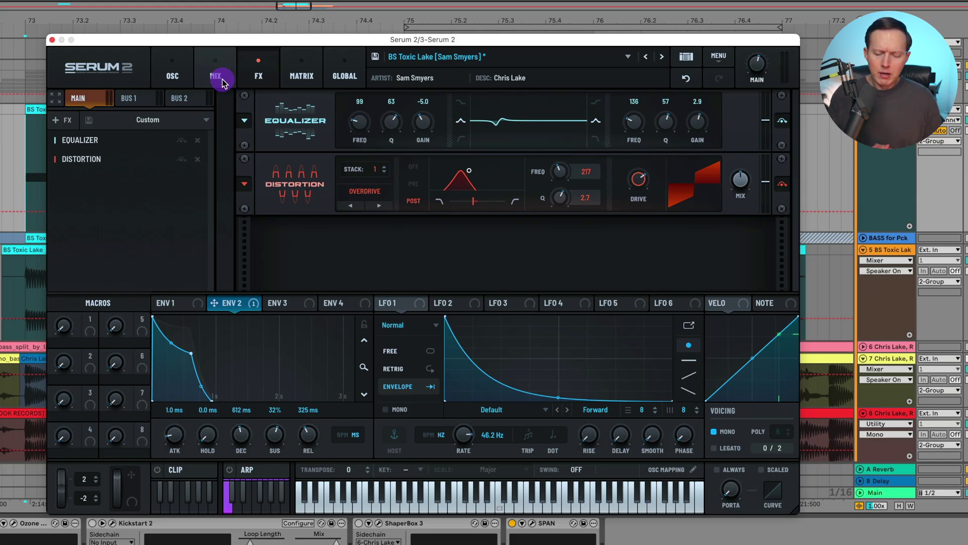
left_click(180, 81)
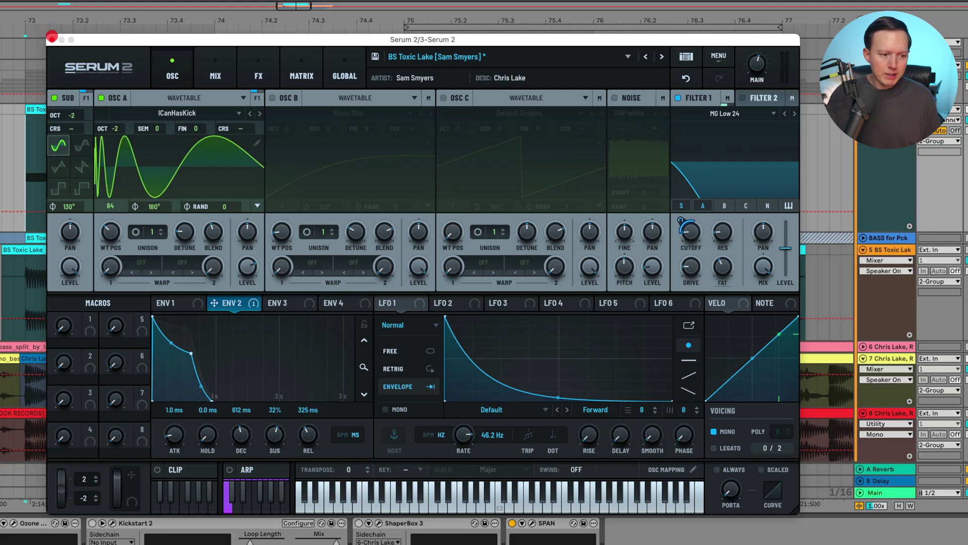
left_click(51, 41)
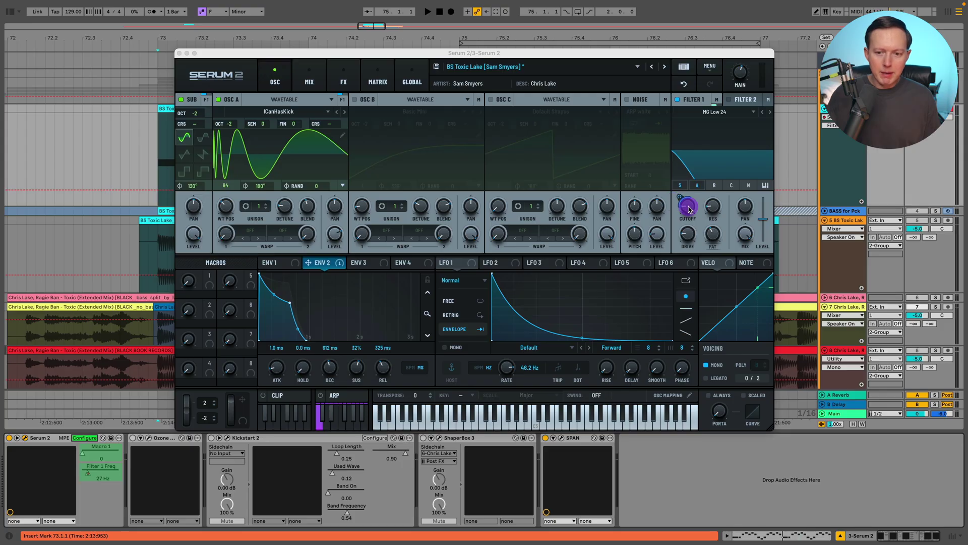
Close Serum, show the Filter 1 Freq macro automation, and play from bar 73.
left_click(177, 54)
right_click(101, 474)
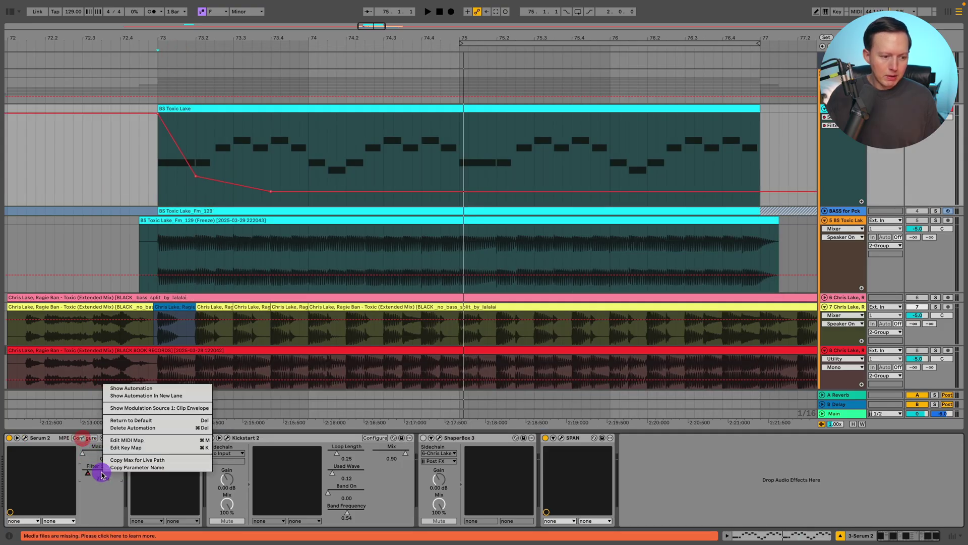
left_click(127, 389)
left_click(155, 160)
key("space")
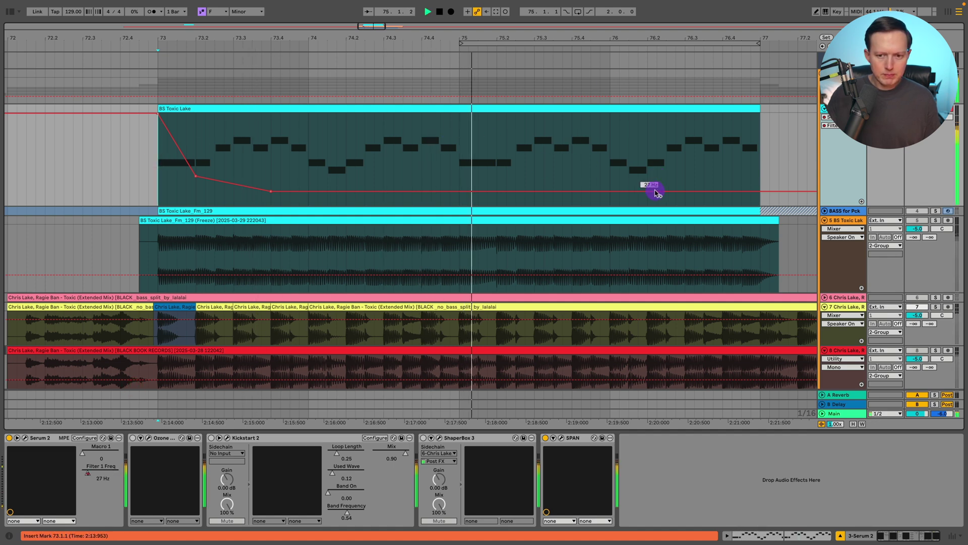
Add a Filter 1 Freq breakpoint, raising it toward 1150 Hz and back down near 27 Hz.
left_click(637, 190)
left_click(598, 190)
left_click_drag(518, 193, 455, 140)
left_click_drag(455, 140, 645, 193)
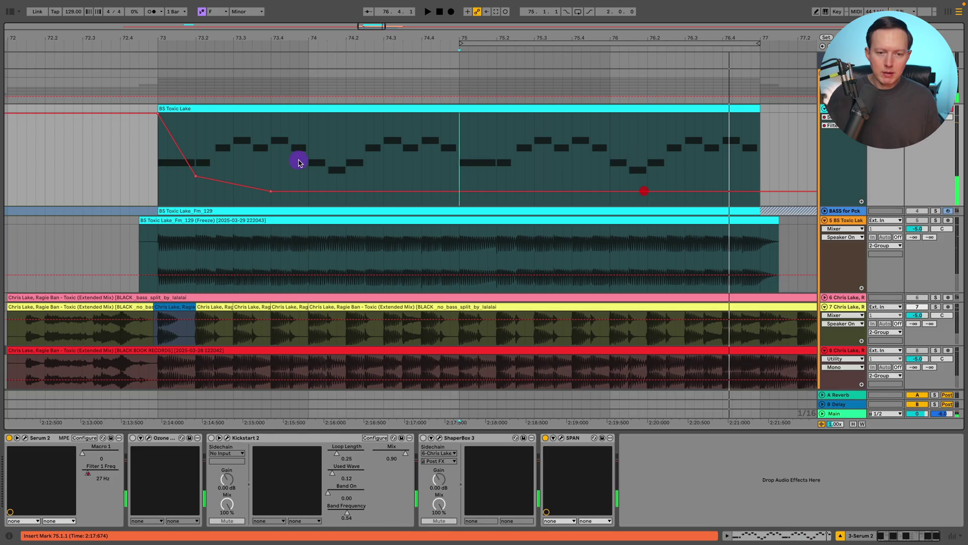